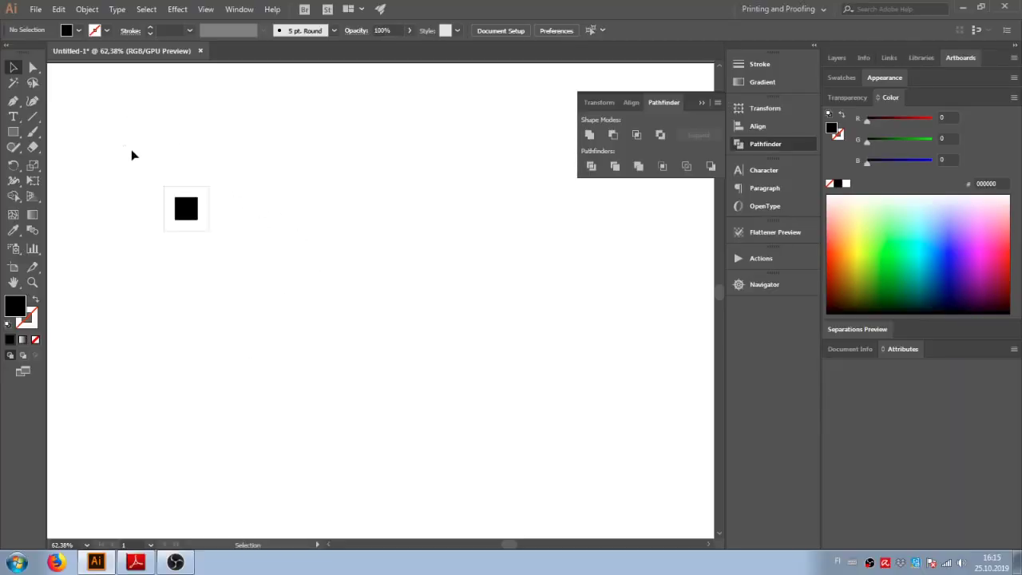
pyautogui.moveTo(132, 155); pyautogui.dragTo(285, 263)
pyautogui.click(286, 262)
pyautogui.moveTo(215, 250); pyautogui.dragTo(204, 232)
pyautogui.click(263, 268)
pyautogui.click(349, 259)
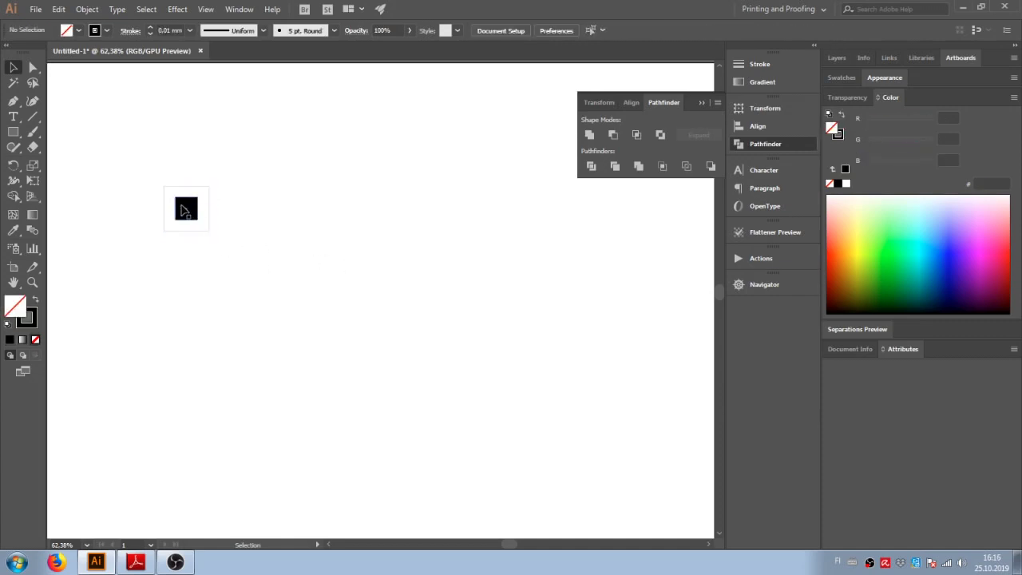
pyautogui.click(183, 210)
pyautogui.click(258, 211)
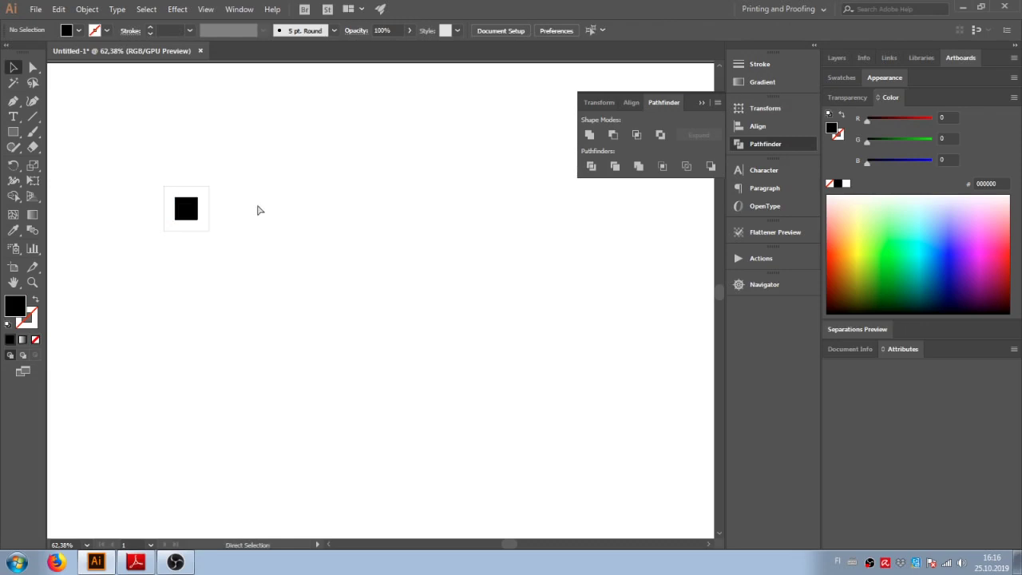
pyautogui.hotkey('ctrl', 'y')
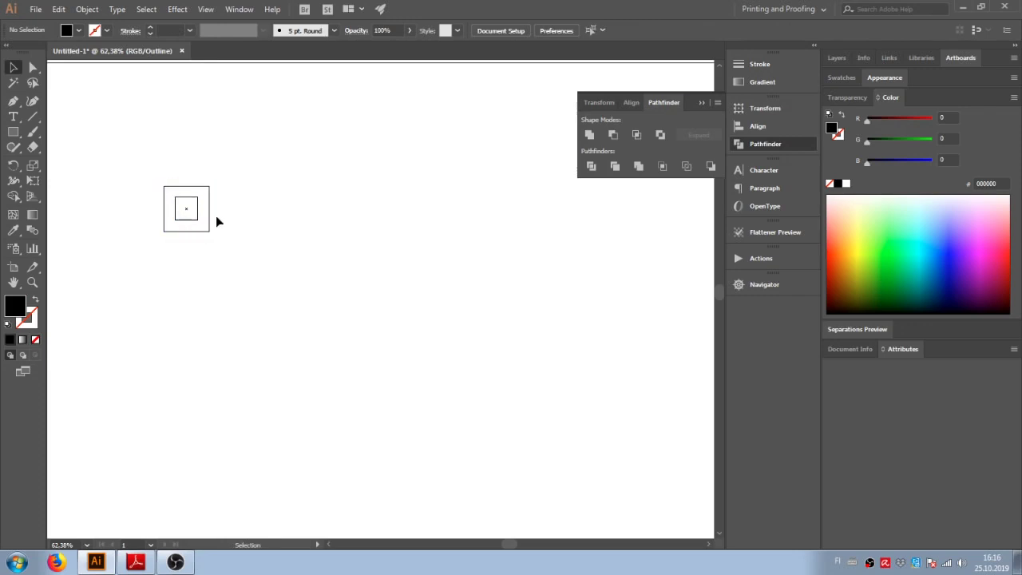
pyautogui.hotkey('ctrl', 'y')
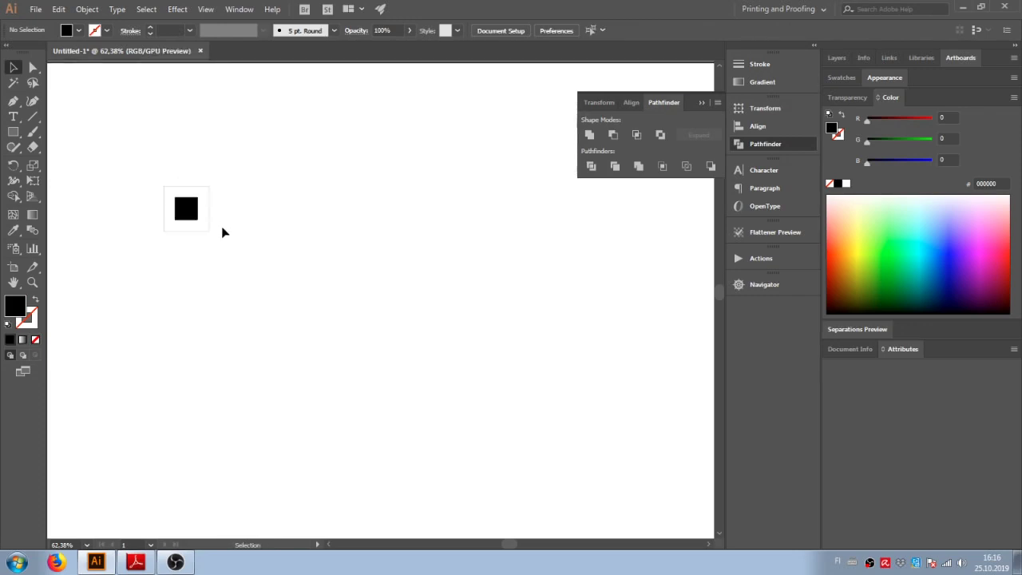
pyautogui.moveTo(156, 169); pyautogui.dragTo(264, 262)
pyautogui.click(260, 255)
# Switch the document color mode to RGB Color
pyautogui.click(36, 11)
pyautogui.moveTo(81, 319)
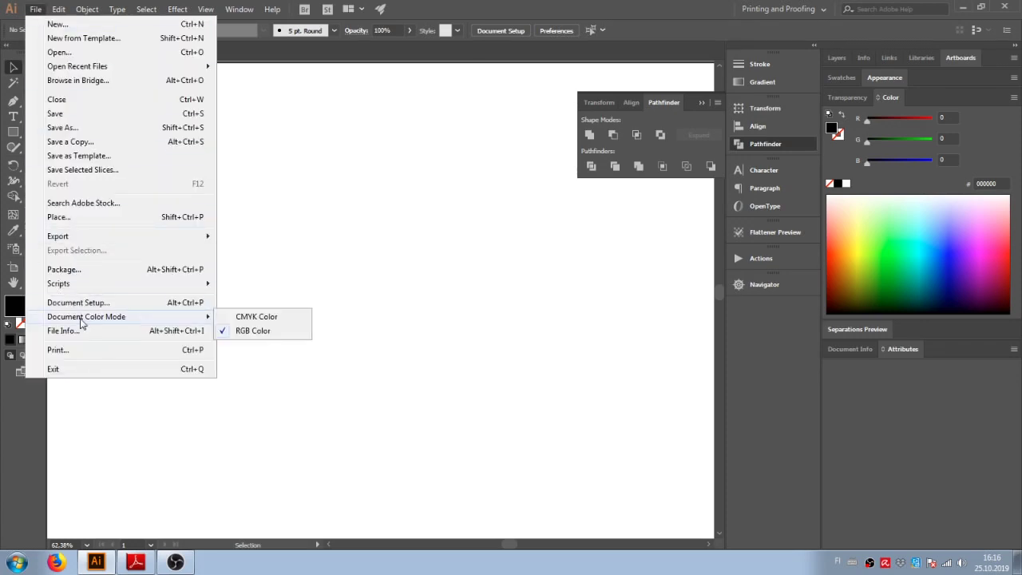
pyautogui.click(252, 332)
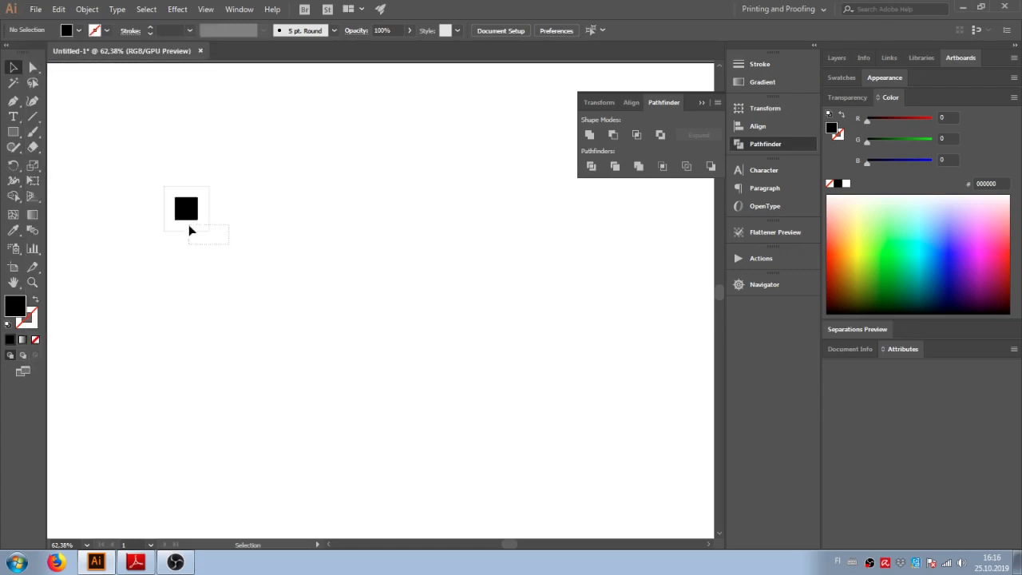
# Set the outer 40 mm square's stroke color to pure black 000000
pyautogui.moveTo(189, 227); pyautogui.dragTo(189, 227)
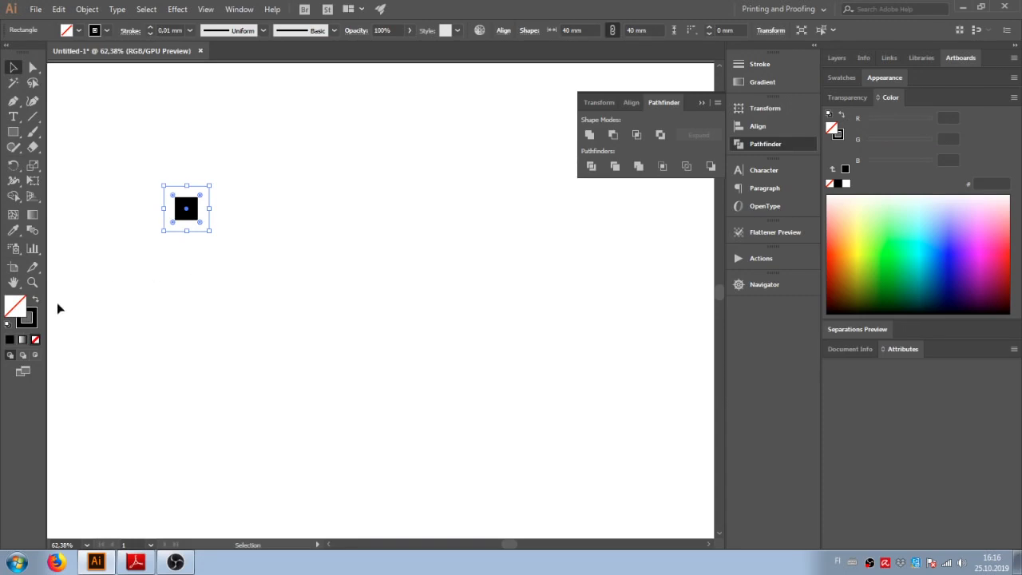
pyautogui.click(29, 325)
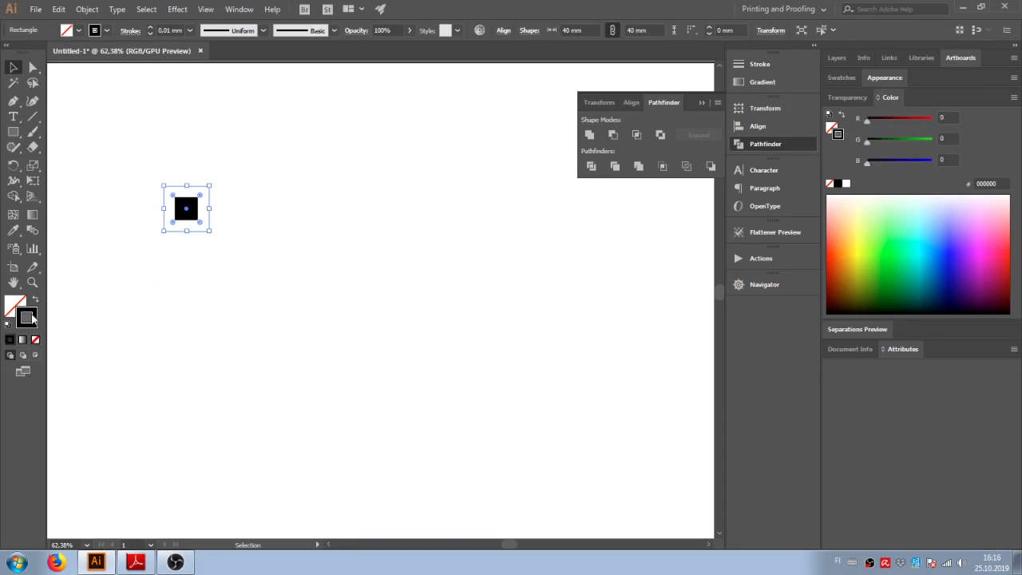
pyautogui.doubleClick(32, 318)
pyautogui.click(335, 437)
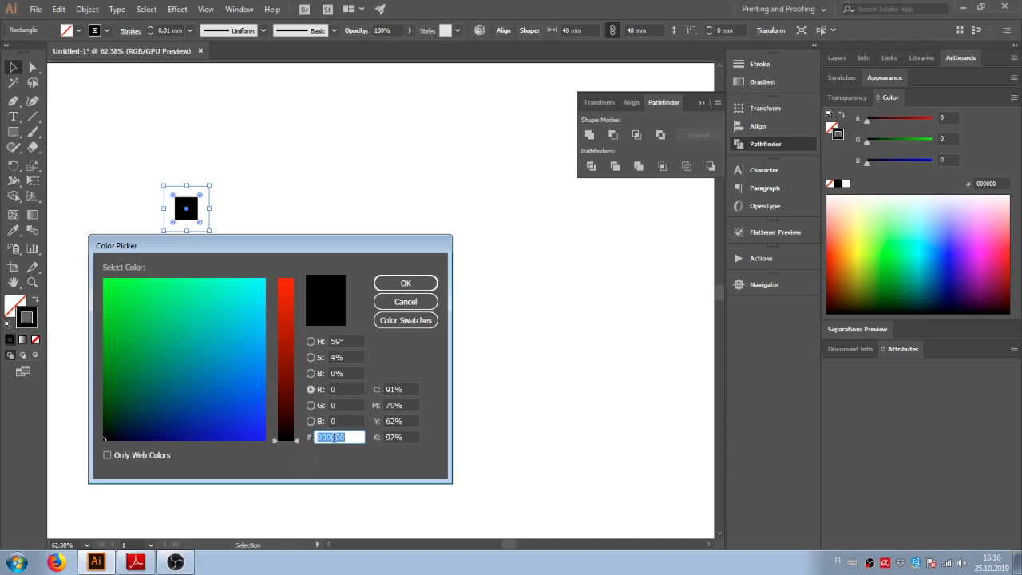
pyautogui.click(355, 436)
pyautogui.click(399, 282)
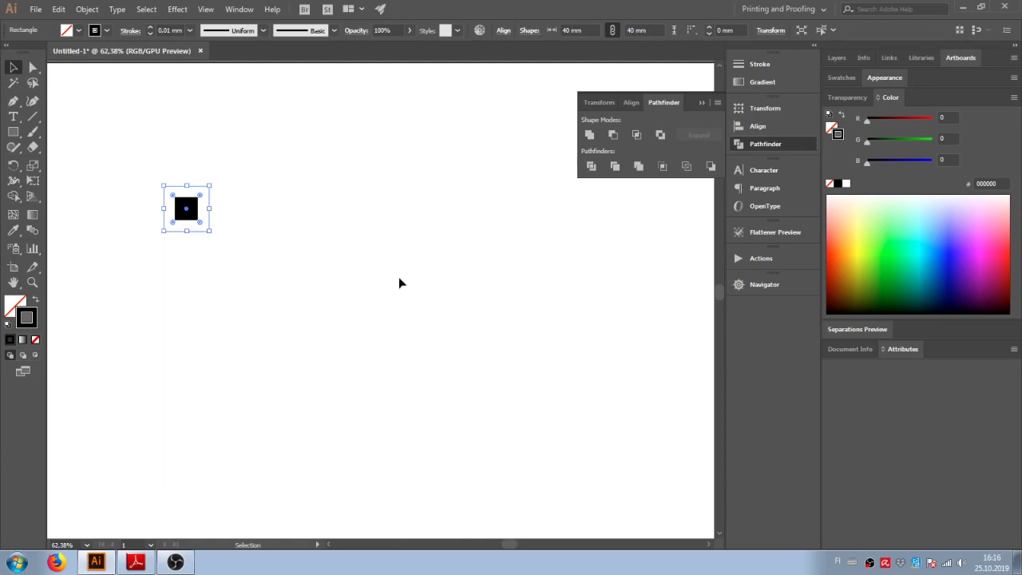
# Fill the inner 20 mm square with pure black 000000
pyautogui.click(246, 270)
pyautogui.click(191, 217)
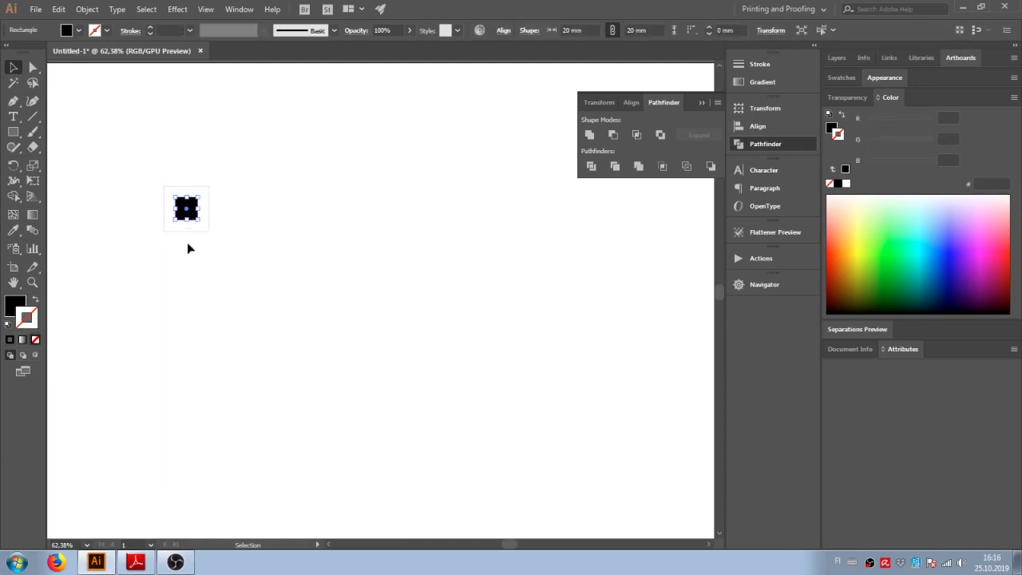
pyautogui.click(15, 308)
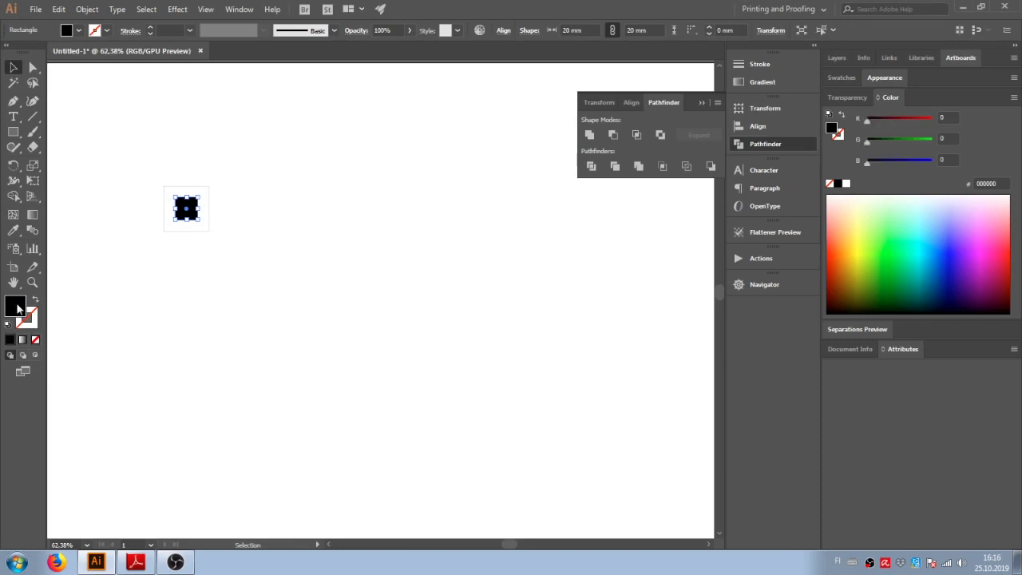
pyautogui.doubleClick(17, 309)
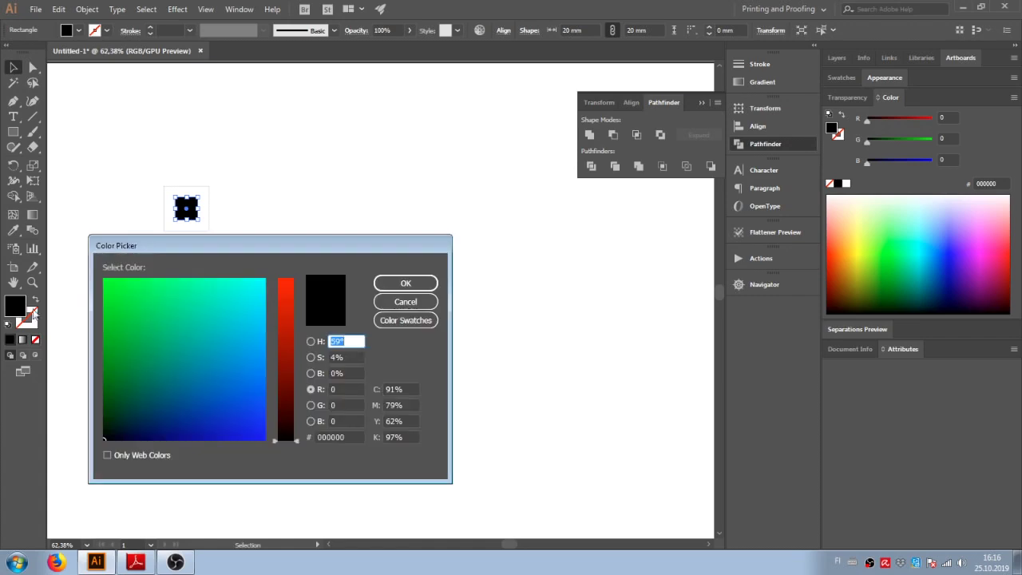
pyautogui.doubleClick(331, 437)
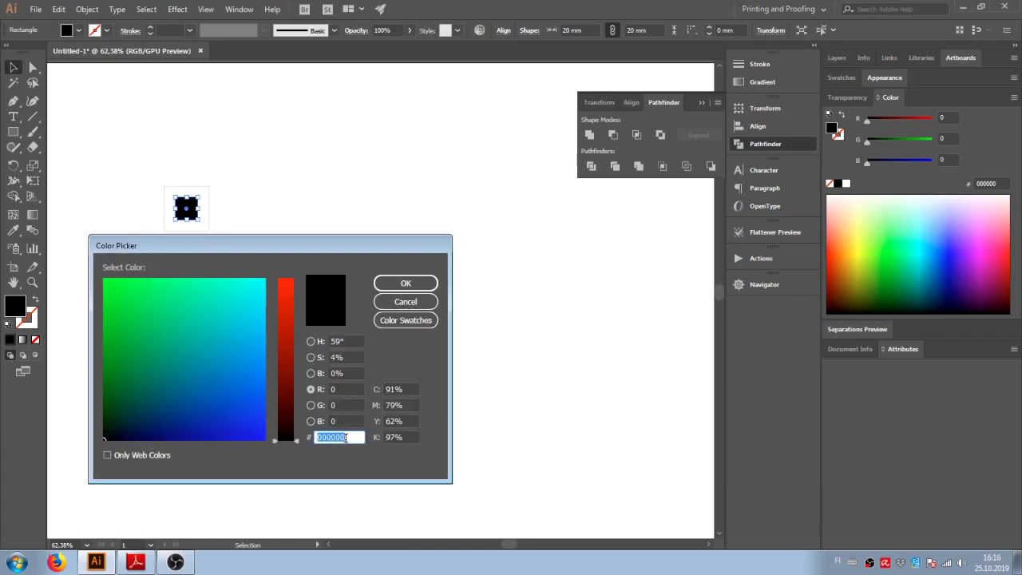
pyautogui.click(403, 283)
# Verify the outer square's stroke weight is 0,01 mm
pyautogui.click(265, 170)
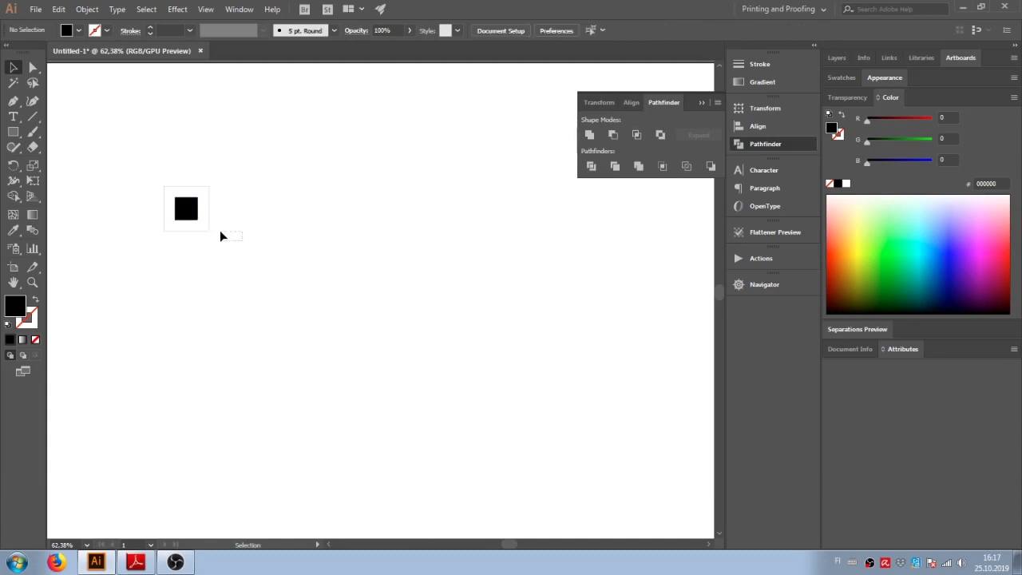
pyautogui.moveTo(207, 225); pyautogui.dragTo(207, 225)
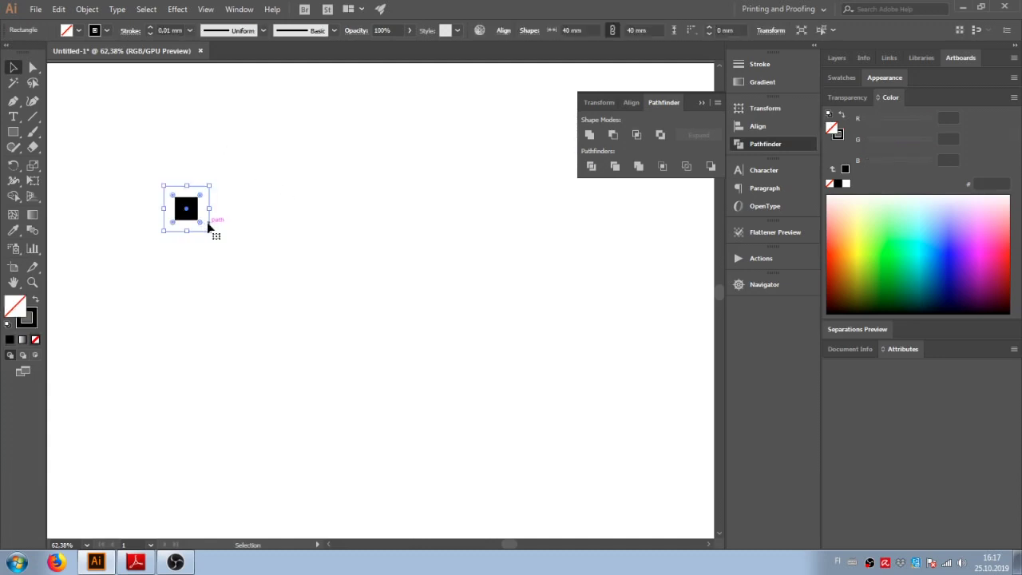
pyautogui.click(178, 30)
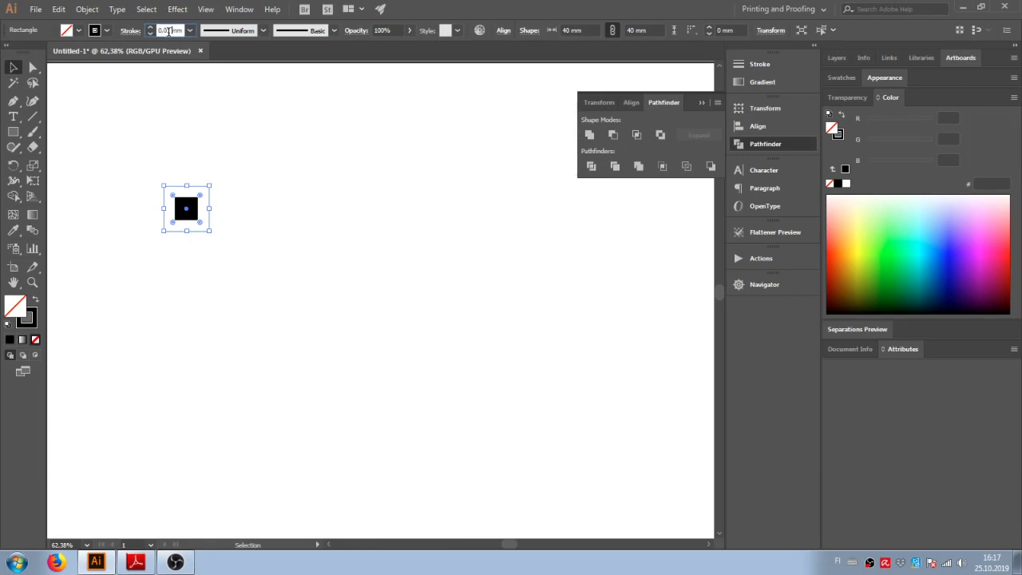
pyautogui.click(218, 121)
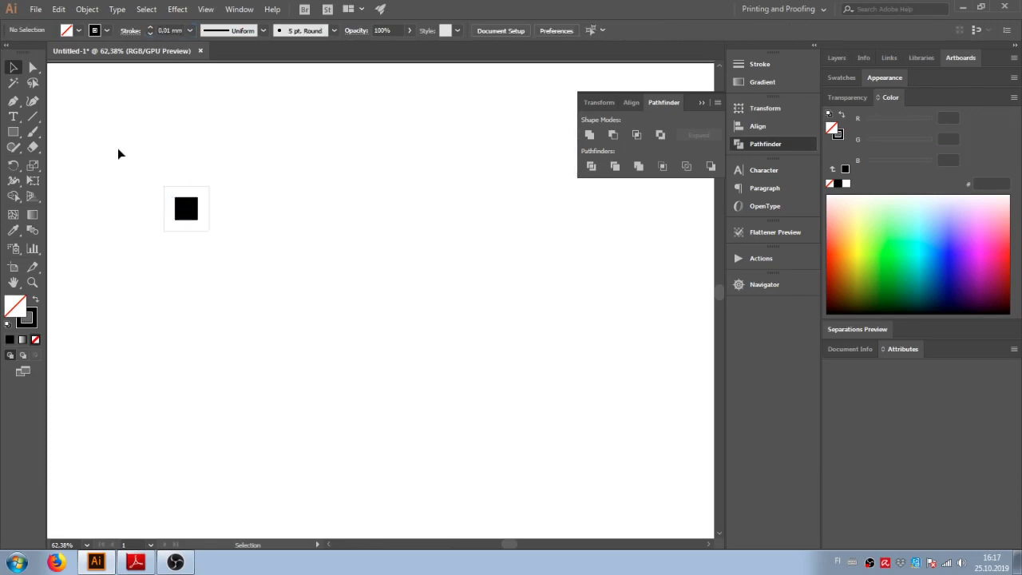
pyautogui.moveTo(117, 148); pyautogui.dragTo(250, 238)
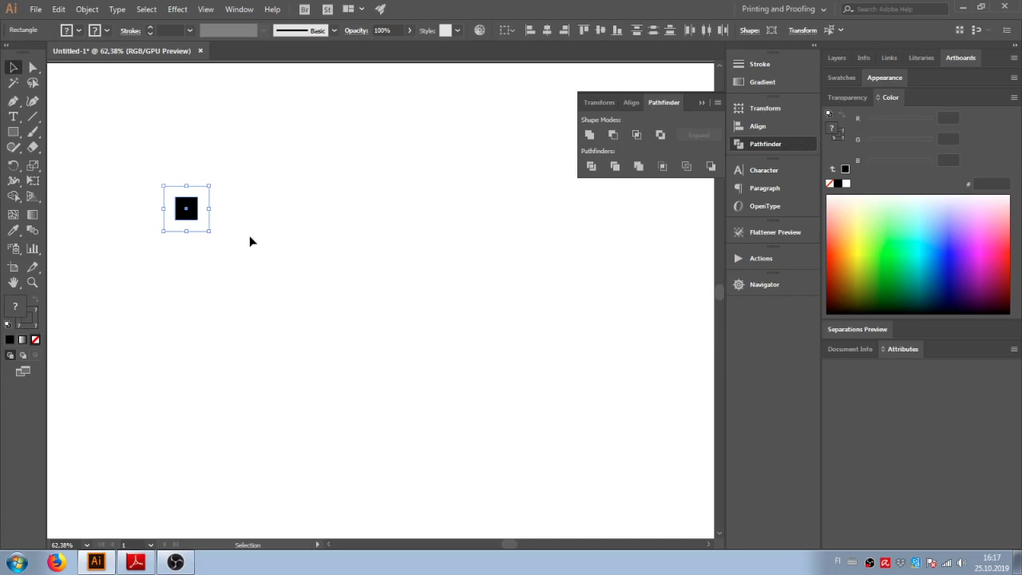
pyautogui.click(35, 9)
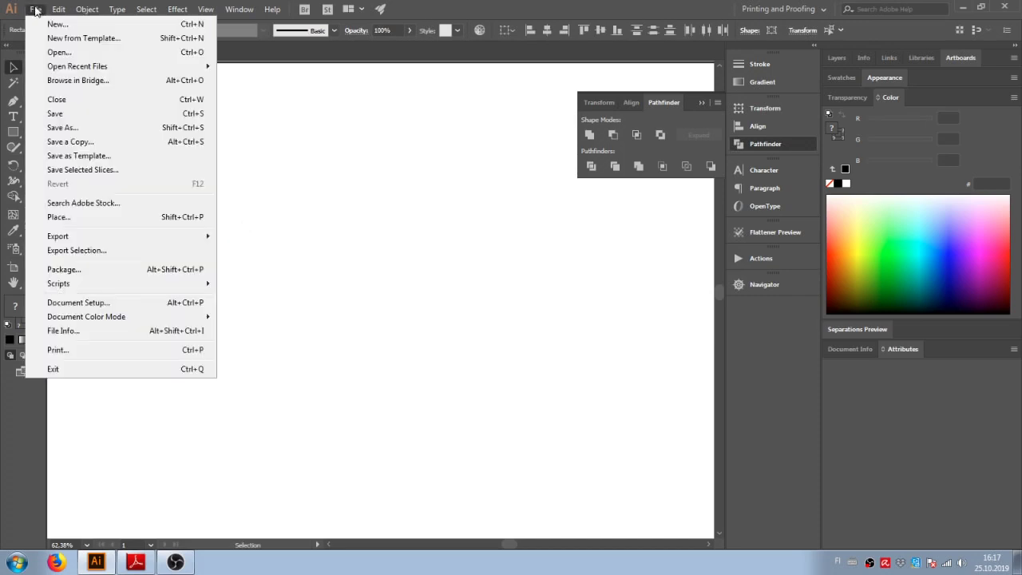
pyautogui.click(77, 302)
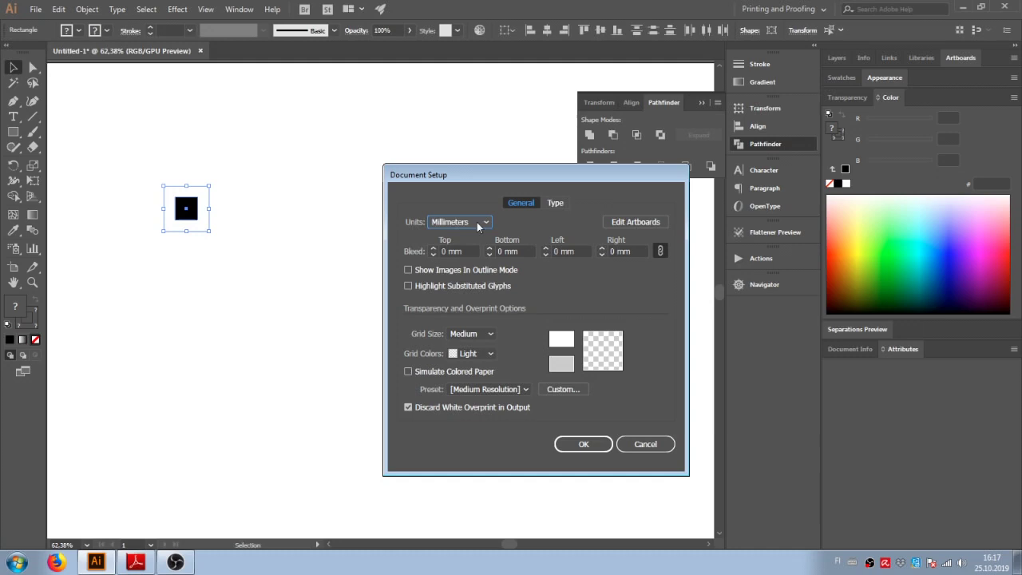
pyautogui.click(591, 444)
pyautogui.click(115, 165)
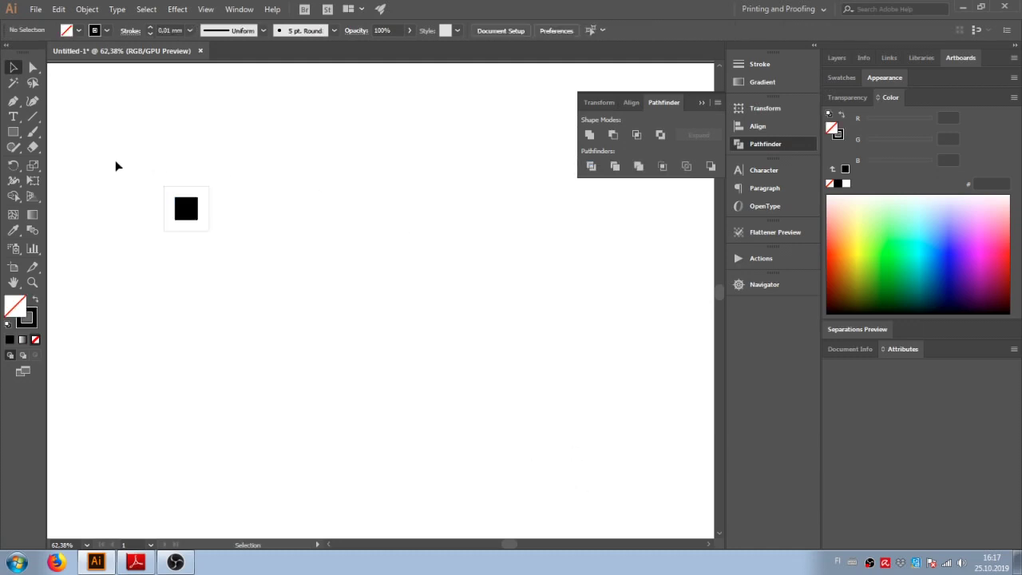
pyautogui.moveTo(127, 160); pyautogui.dragTo(302, 281)
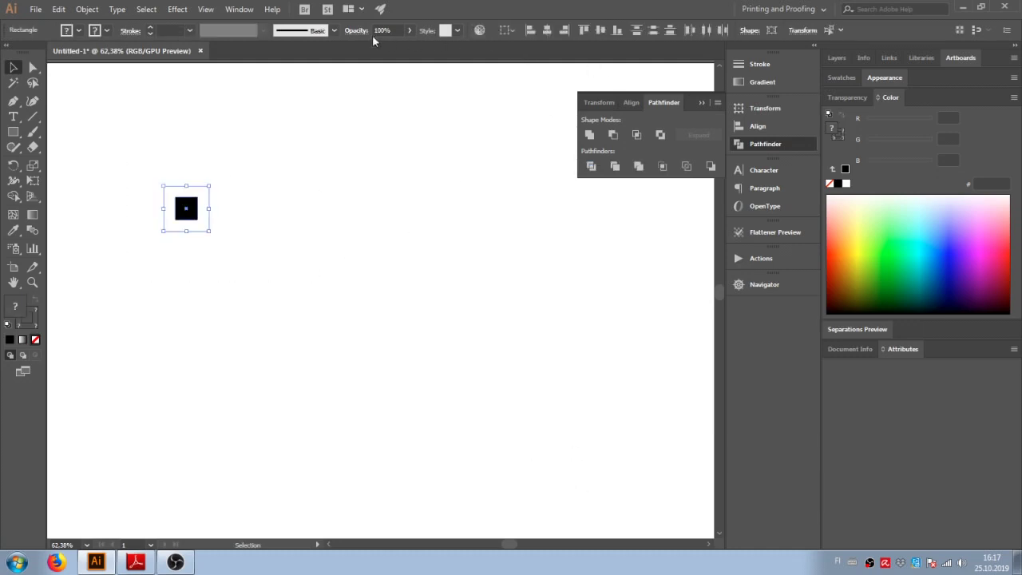
pyautogui.click(804, 31)
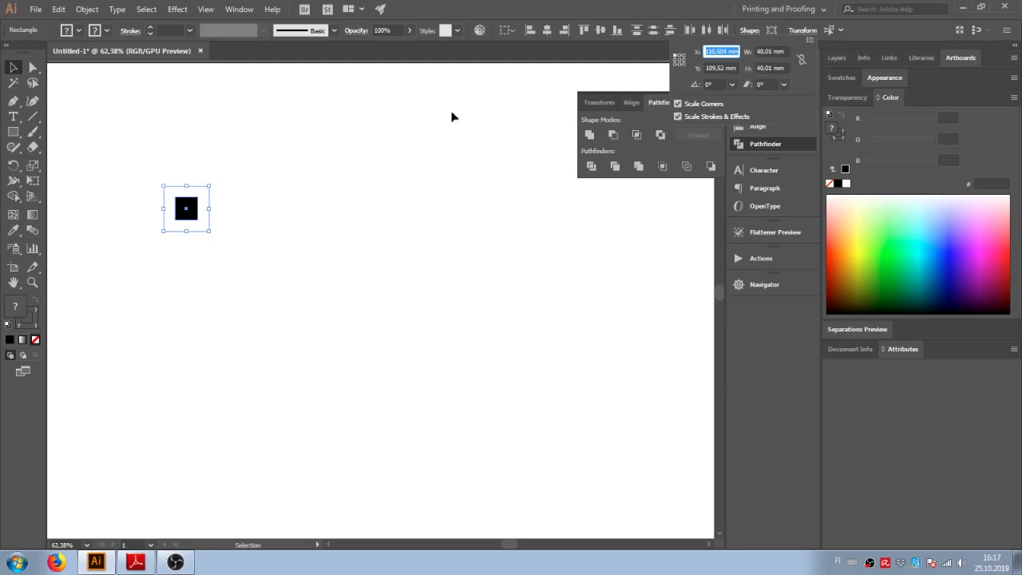
pyautogui.click(452, 114)
pyautogui.click(139, 161)
pyautogui.click(185, 209)
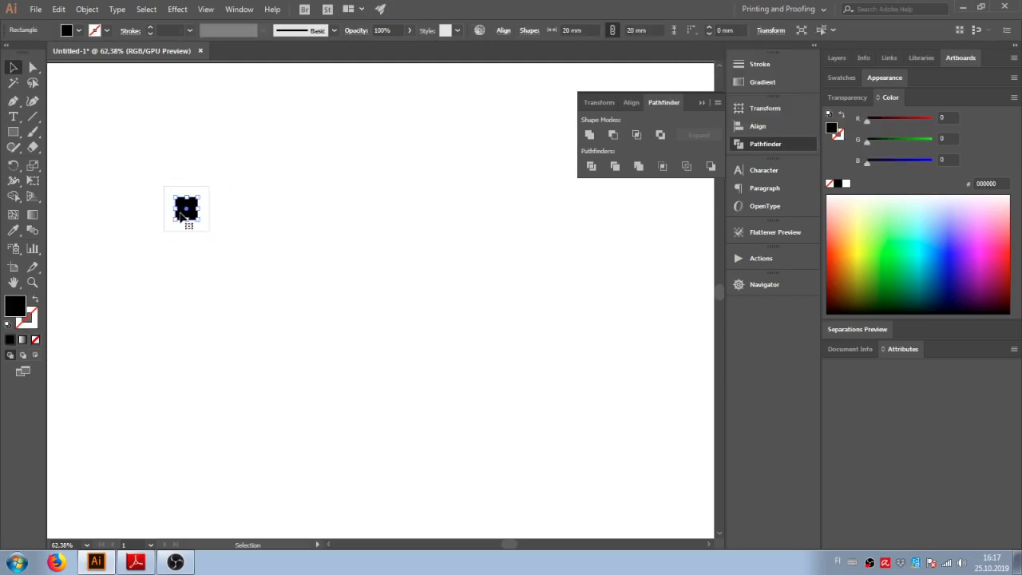
pyautogui.click(771, 31)
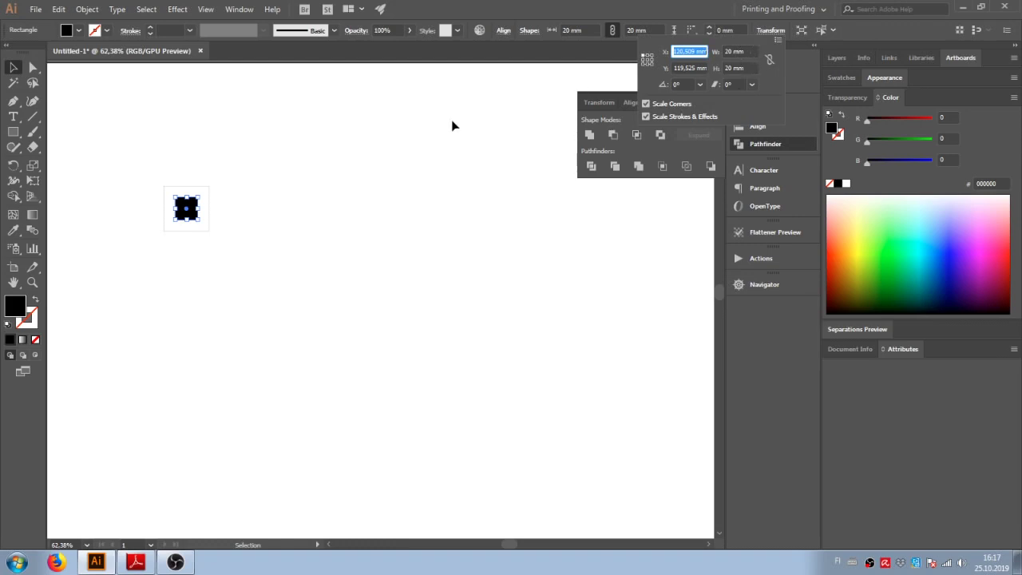
pyautogui.click(311, 280)
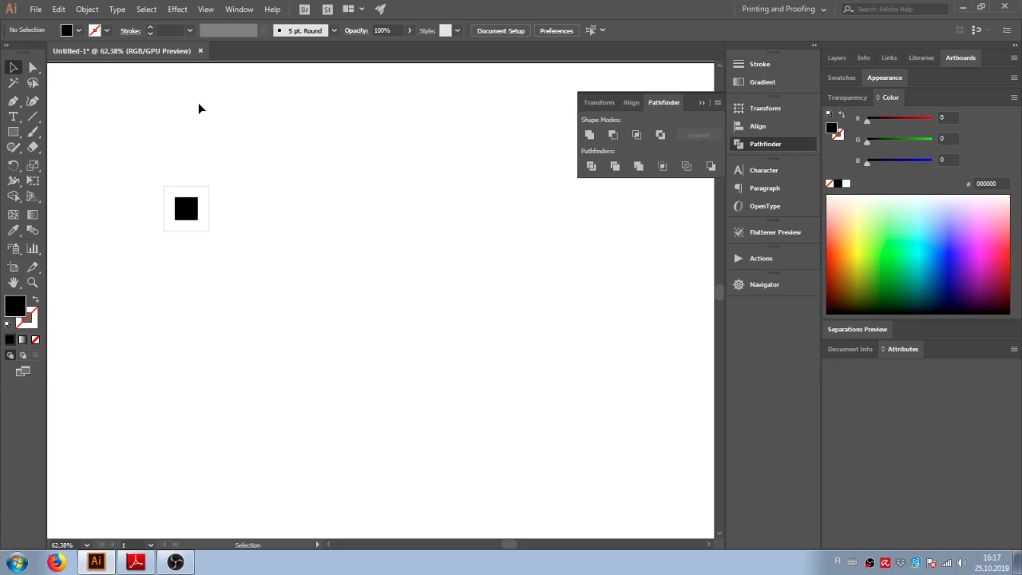
# Start a Save As to the Desktop and create a new folder there
pyautogui.press('a')
pyautogui.hotkey('ctrl', 's')
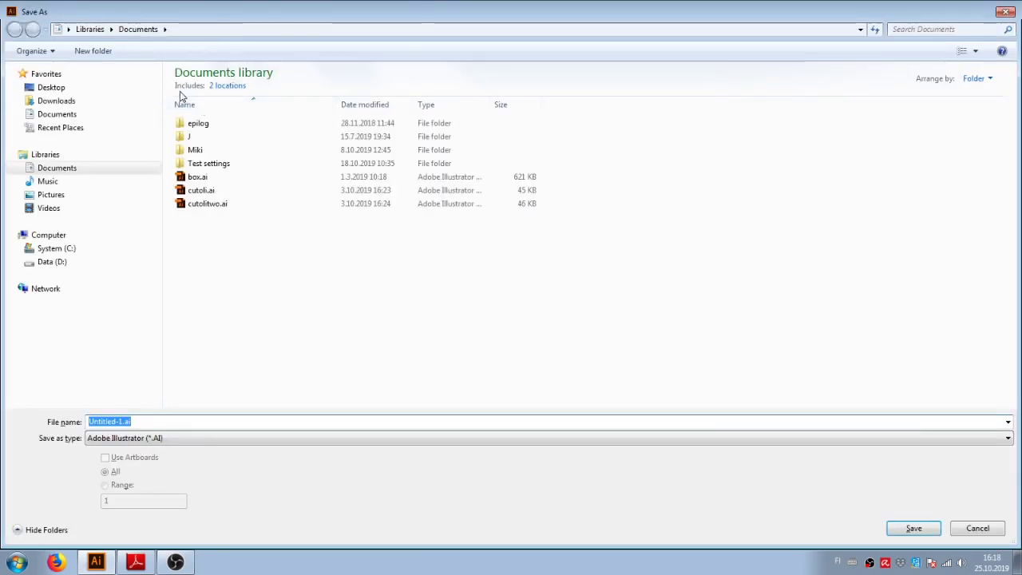
pyautogui.click(201, 303)
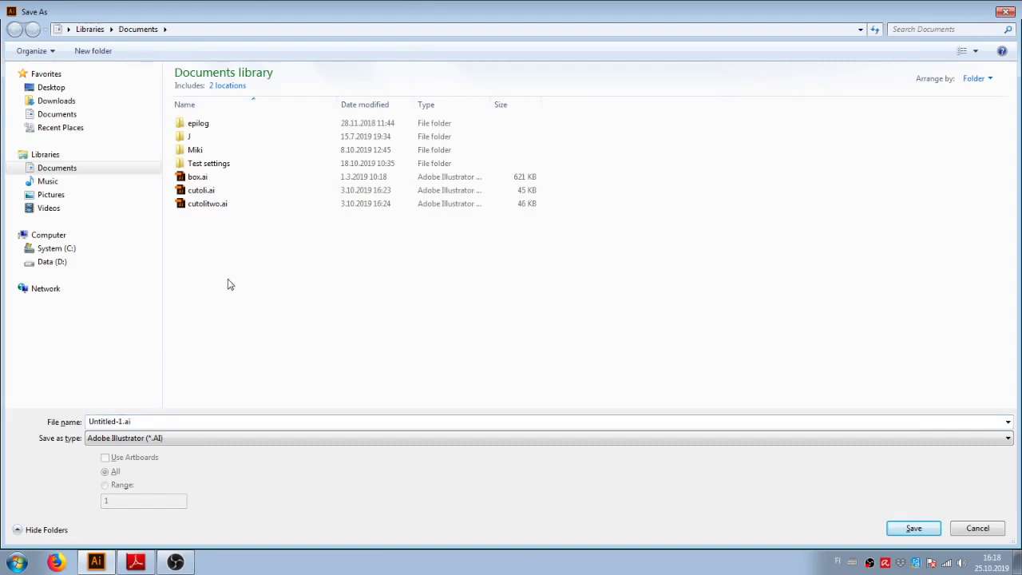
pyautogui.click(73, 89)
pyautogui.rightClick(322, 316)
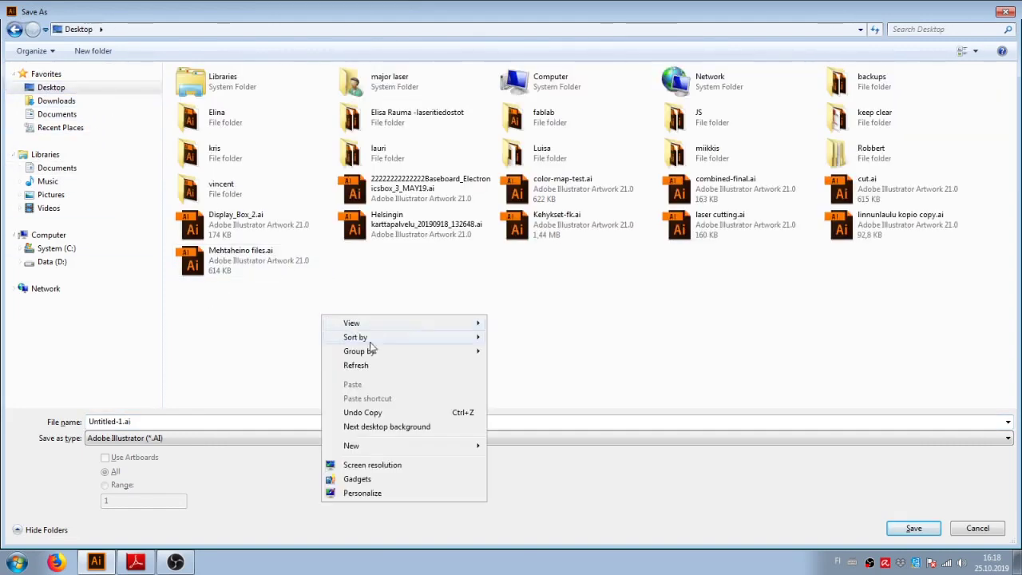
pyautogui.moveTo(377, 449)
pyautogui.click(540, 452)
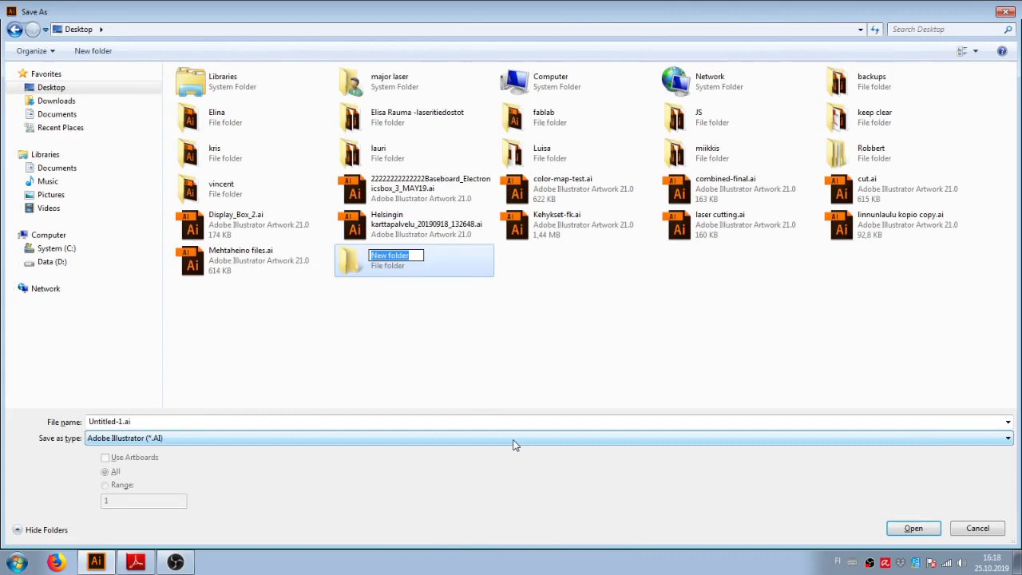
# Name the new folder laser-example and open it
pyautogui.write('lazser')
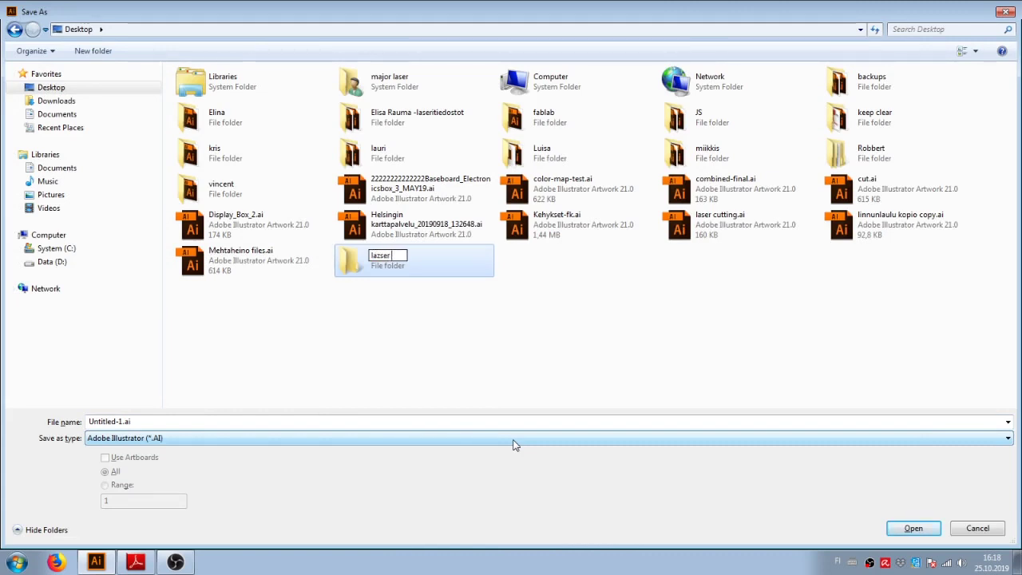
pyautogui.write(" '")
pyautogui.press('BackSpace')
pyautogui.press('BackSpace')
pyautogui.press('BackSpace')
pyautogui.press('BackSpace')
pyautogui.press('BackSpace')
pyautogui.press('BackSpace')
pyautogui.write('ser')
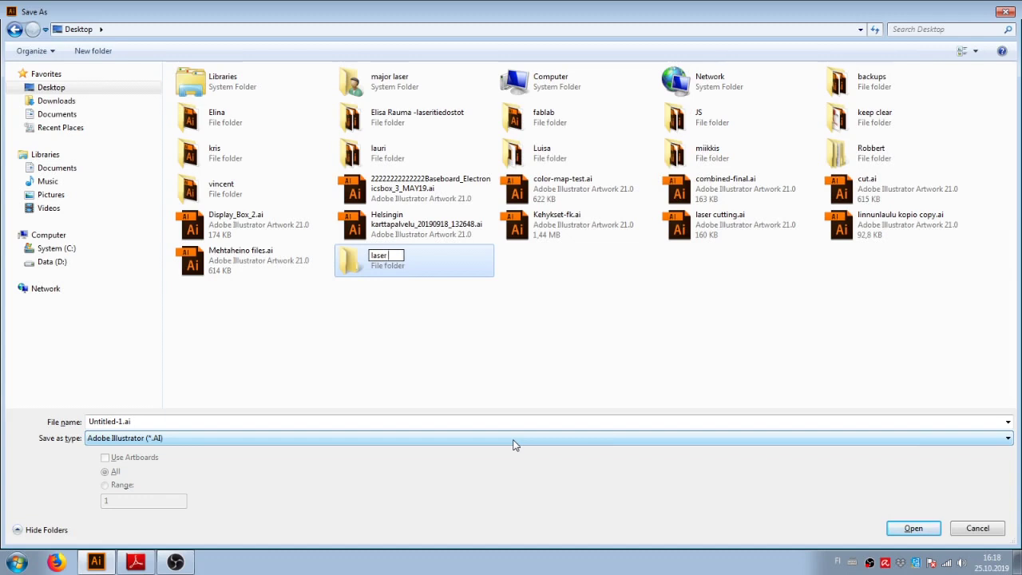
pyautogui.write(' cut')
pyautogui.press('BackSpace')
pyautogui.press('BackSpace')
pyautogui.press('BackSpace')
pyautogui.press('BackSpace')
pyautogui.write('-example')
pyautogui.press('Return')
pyautogui.doubleClick(404, 265)
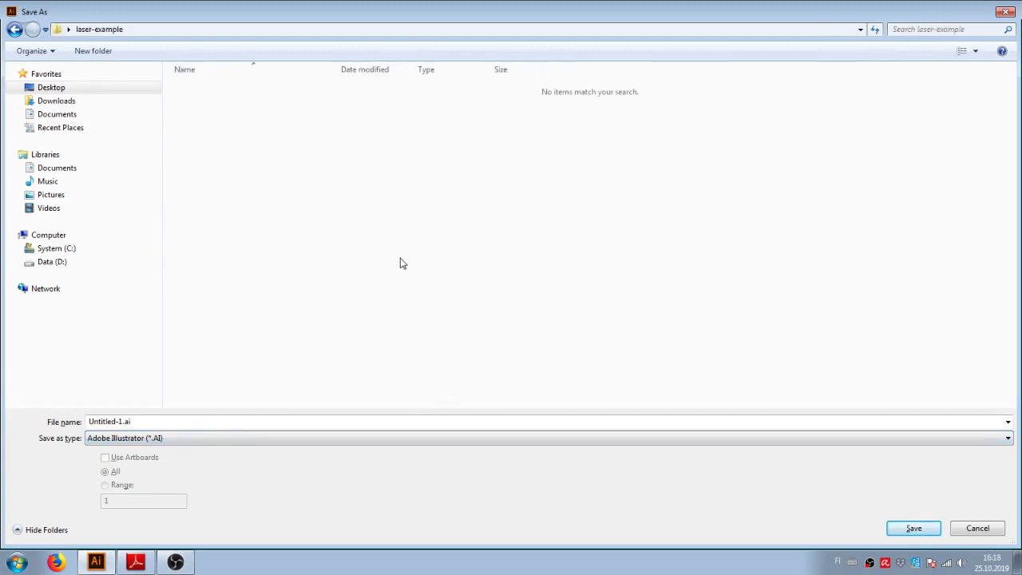
# Save the file as engraving.ai in the laser-example folder
pyautogui.click(120, 421)
pyautogui.click(120, 420)
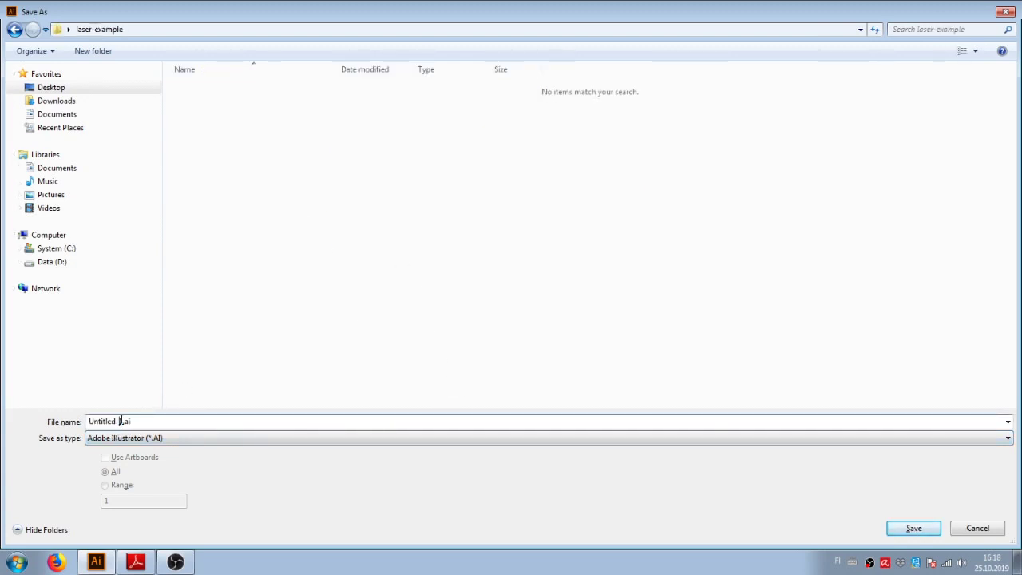
pyautogui.moveTo(119, 421); pyautogui.dragTo(59, 425)
pyautogui.write('01')
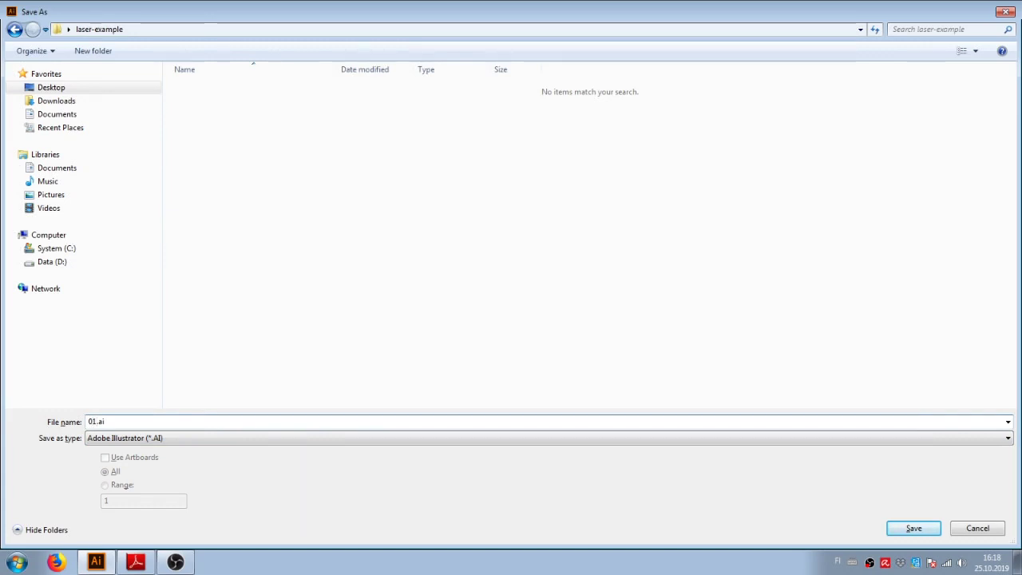
pyautogui.press('BackSpace')
pyautogui.press('BackSpace')
pyautogui.write('engraving')
pyautogui.press('Return')
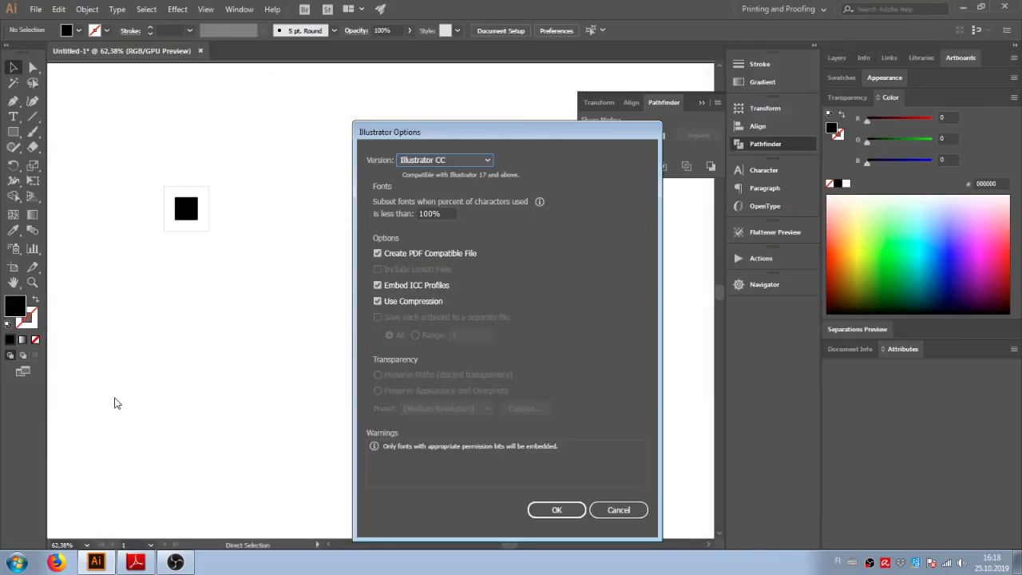
# Accept the save options, then print with the FABLAB1000 preset and Ignore Artboards enabled
pyautogui.click(554, 512)
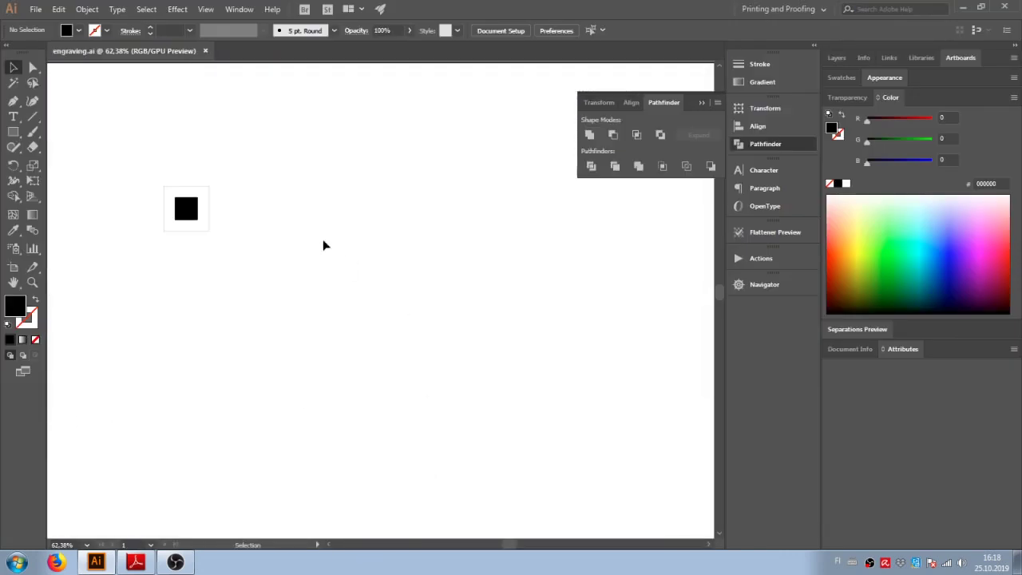
pyautogui.click(35, 9)
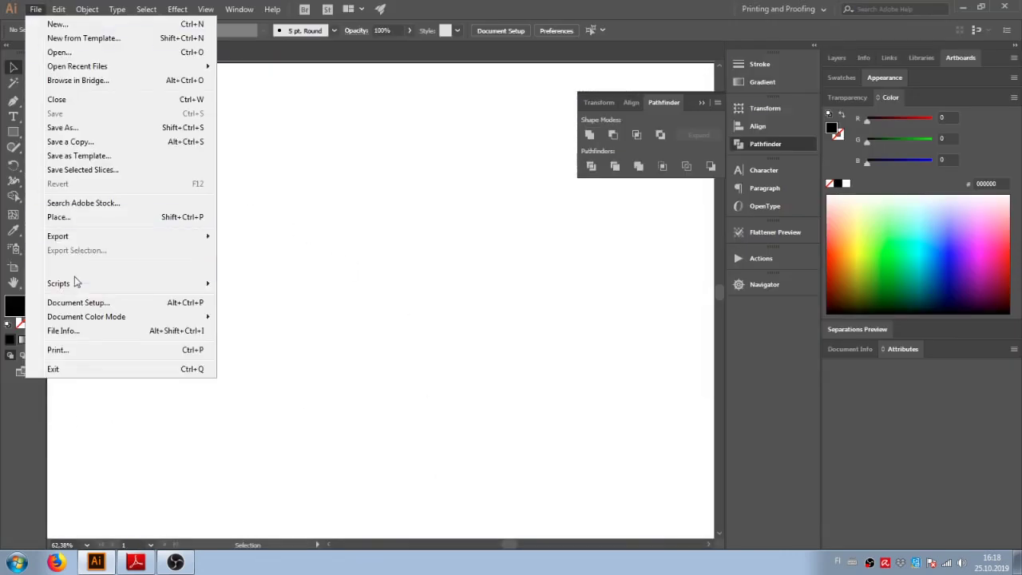
pyautogui.click(83, 350)
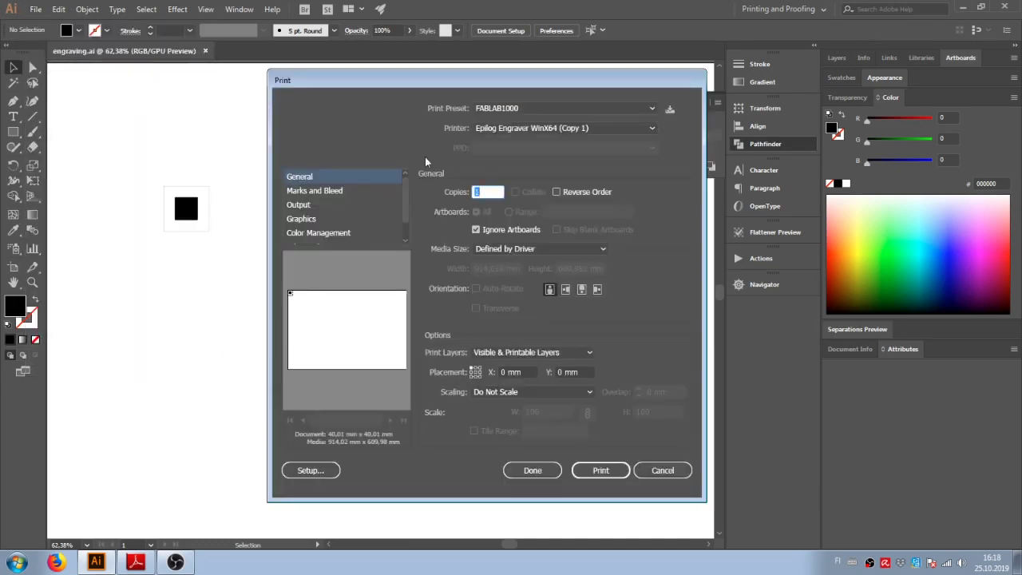
pyautogui.click(500, 110)
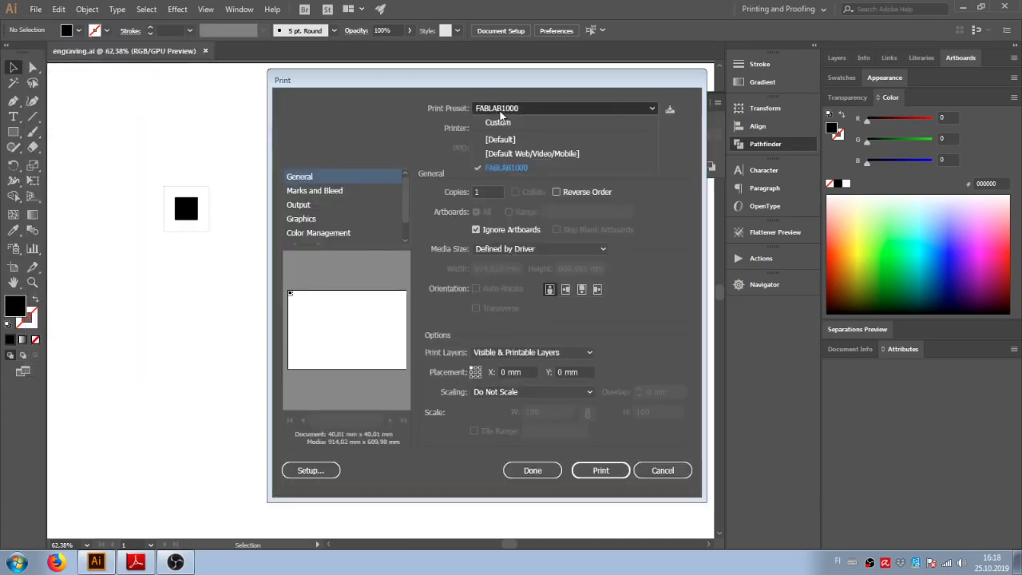
pyautogui.click(483, 167)
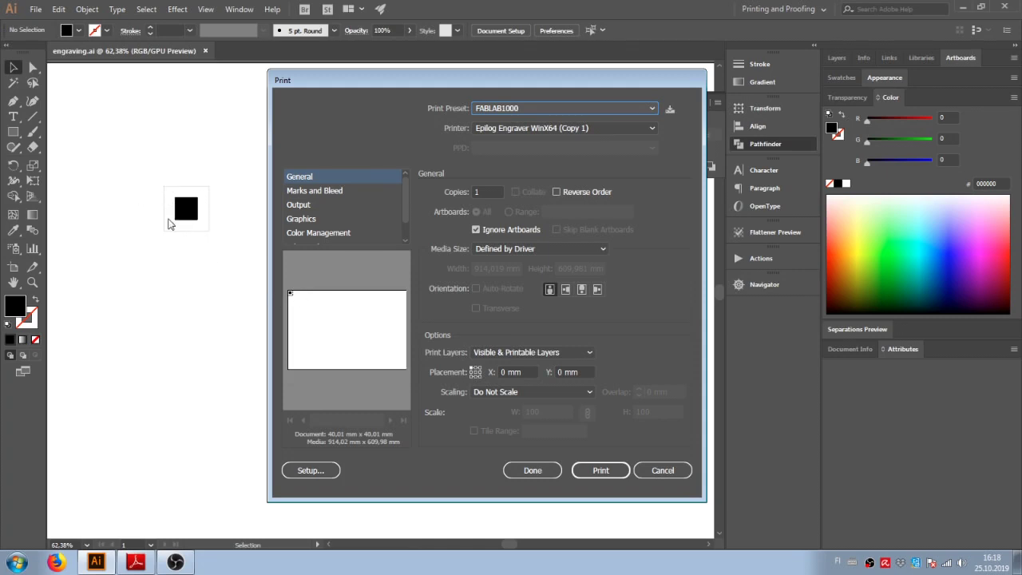
pyautogui.click(476, 229)
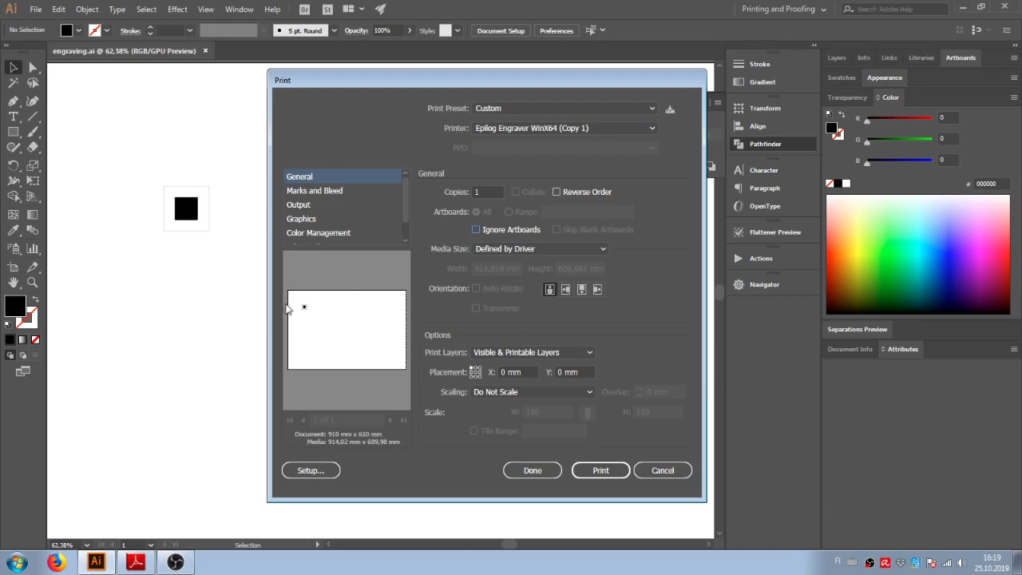
pyautogui.click(476, 229)
# Select the Epilog Engraver printer and bring up its printing preferences
pyautogui.click(310, 473)
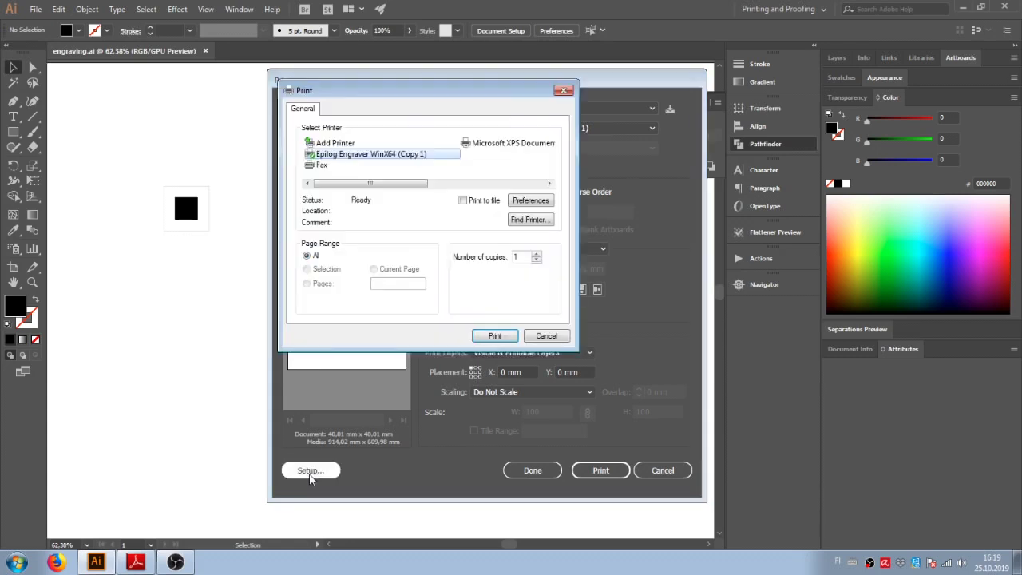
pyautogui.click(345, 158)
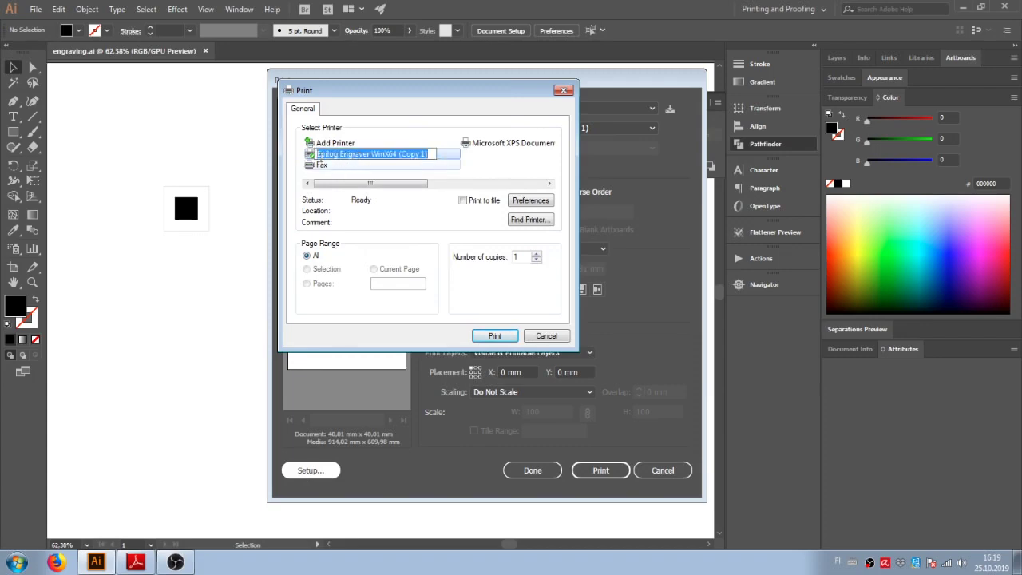
pyautogui.press('Escape')
pyautogui.click(528, 202)
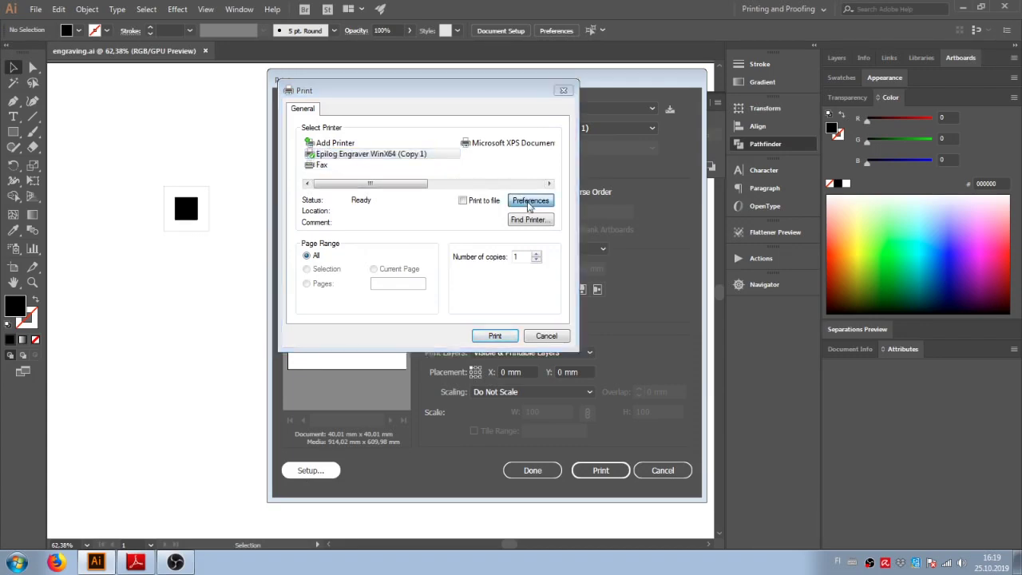
pyautogui.moveTo(508, 125); pyautogui.dragTo(473, 136)
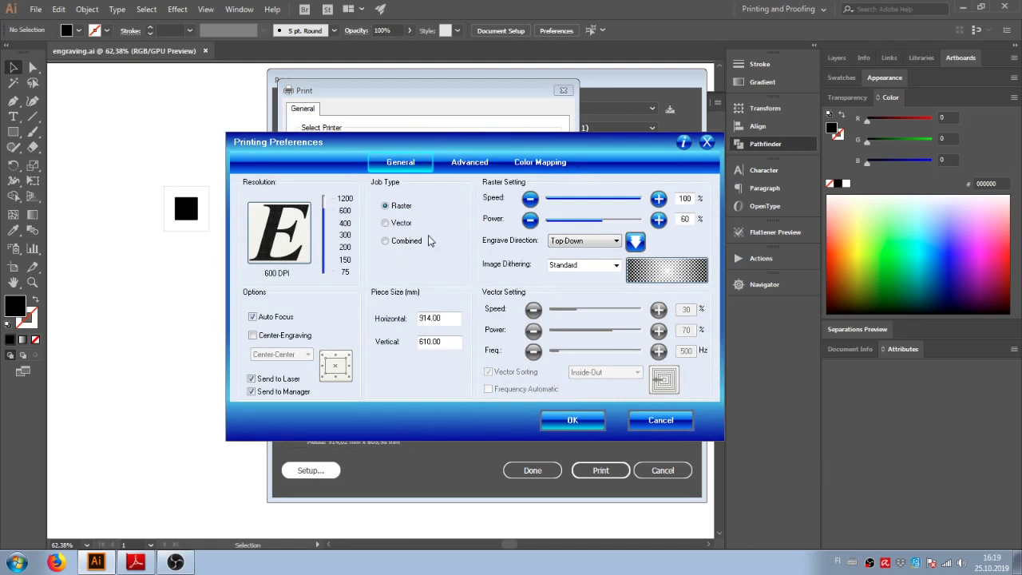
# Leave the Epilog job type on Raster after toggling it with Vector
pyautogui.click(387, 223)
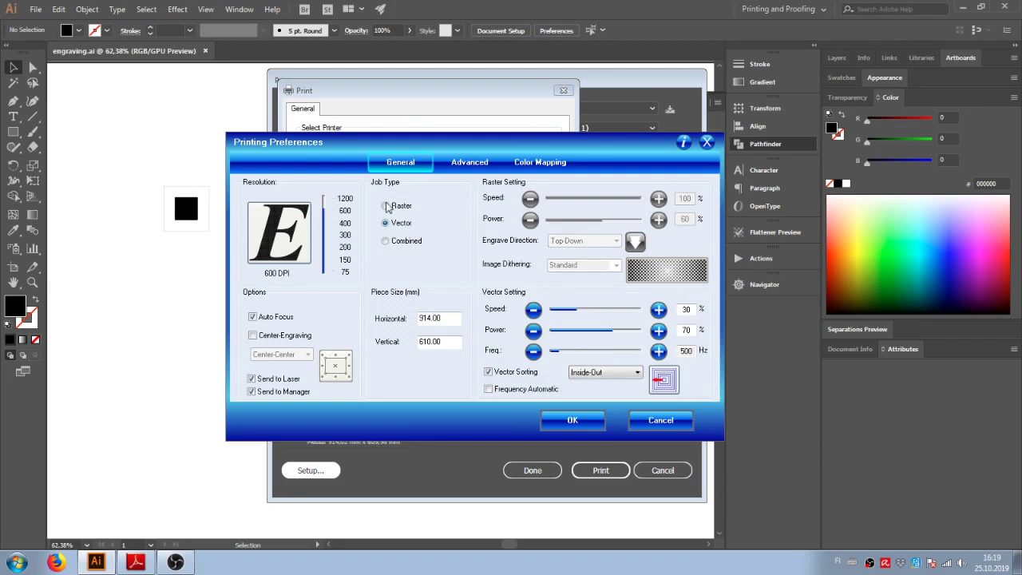
pyautogui.click(387, 206)
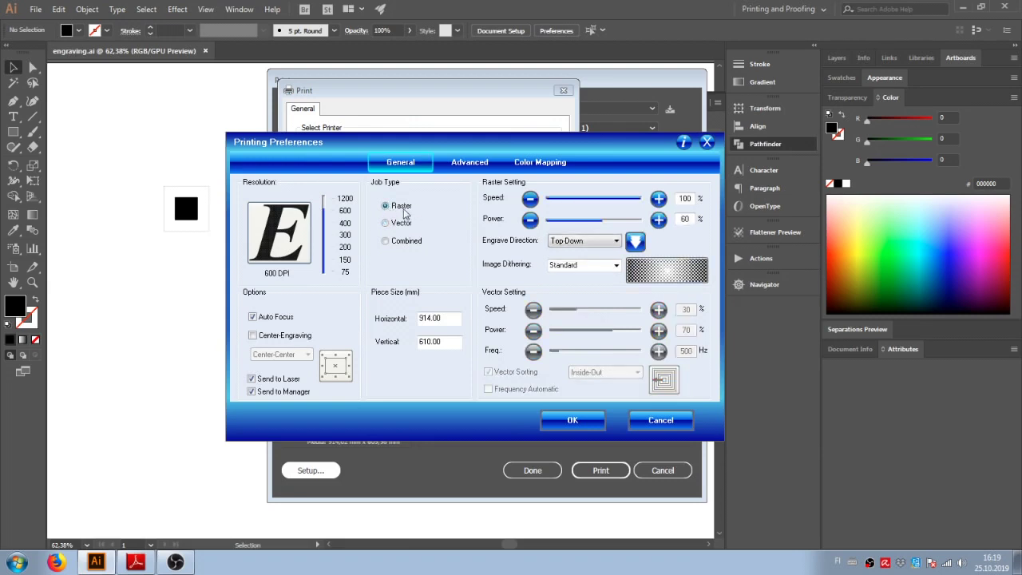
pyautogui.click(387, 223)
pyautogui.click(386, 206)
pyautogui.click(387, 224)
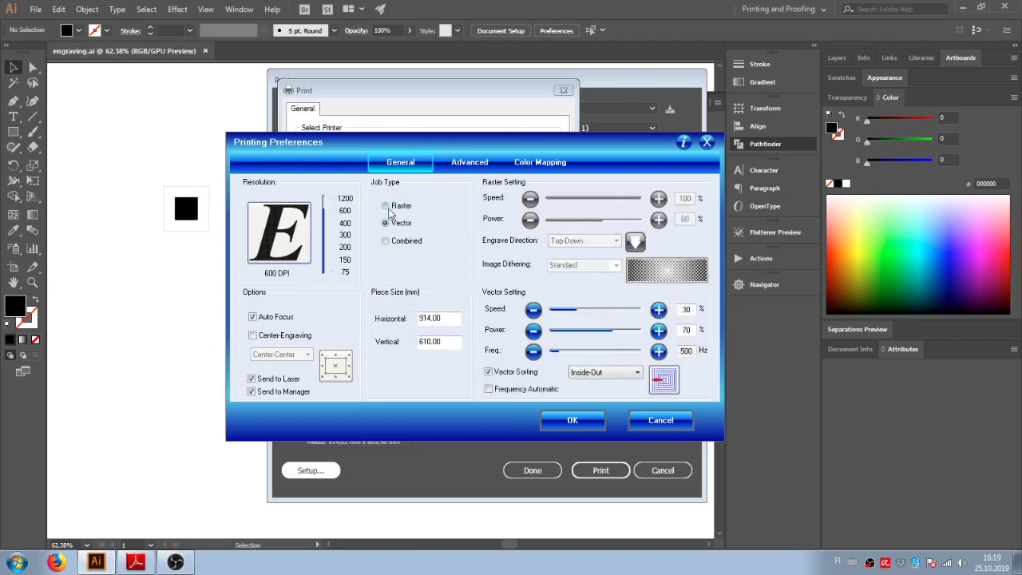
pyautogui.click(386, 206)
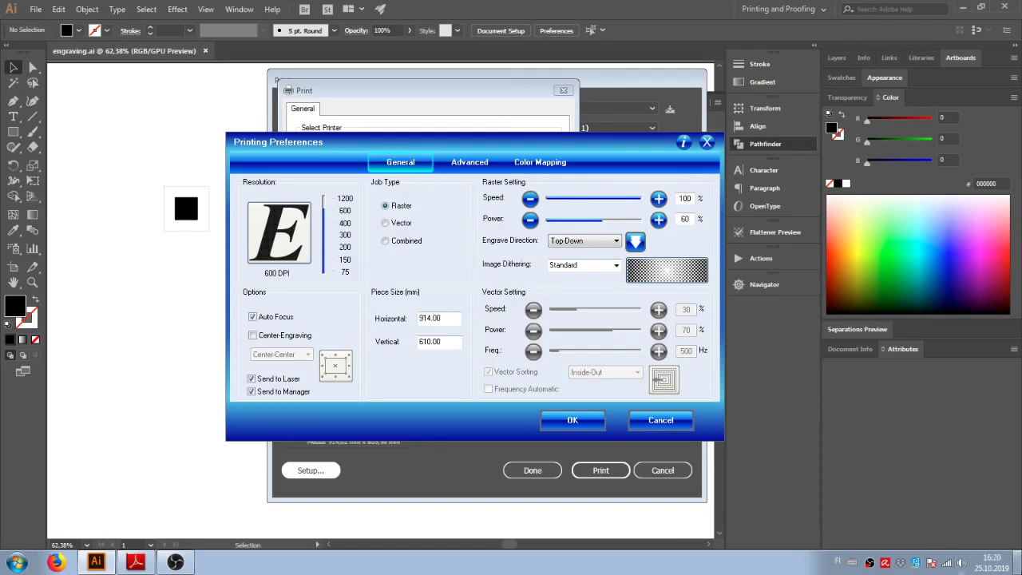
# Open LASERCUTTER SETTINGS.txt from the desktop in Notepad
pyautogui.click(1018, 562)
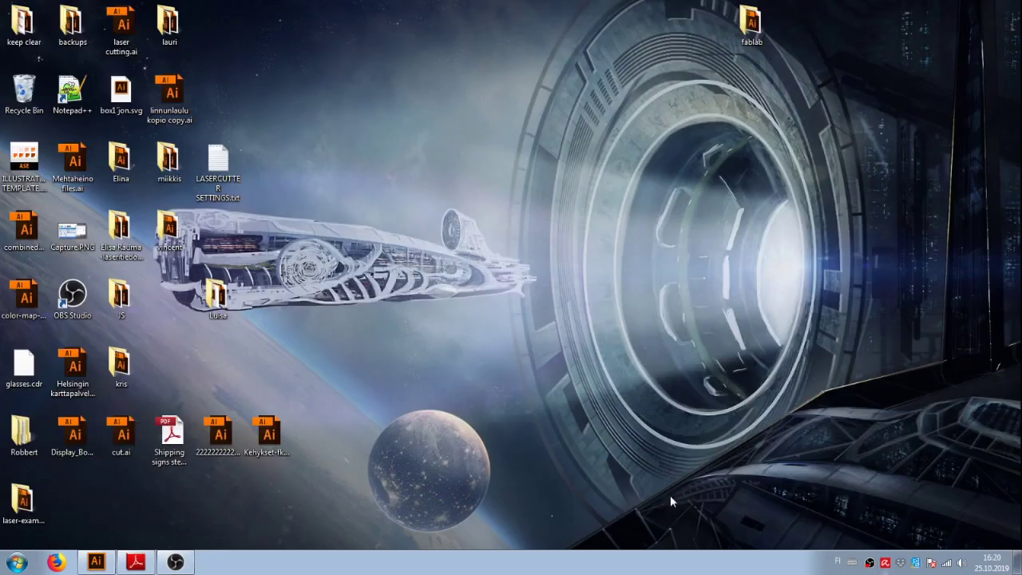
pyautogui.doubleClick(221, 160)
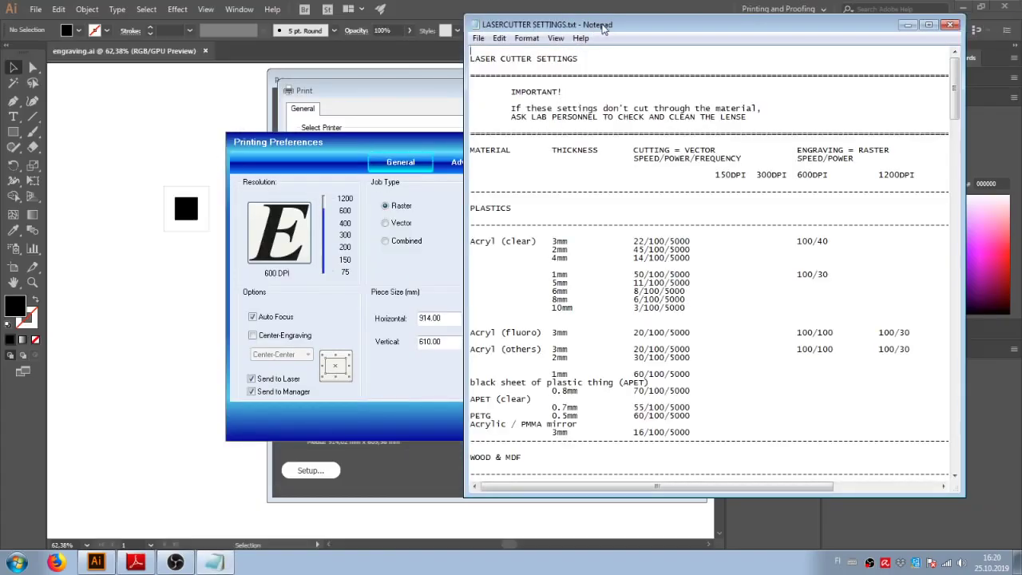
pyautogui.moveTo(611, 25); pyautogui.dragTo(627, 29)
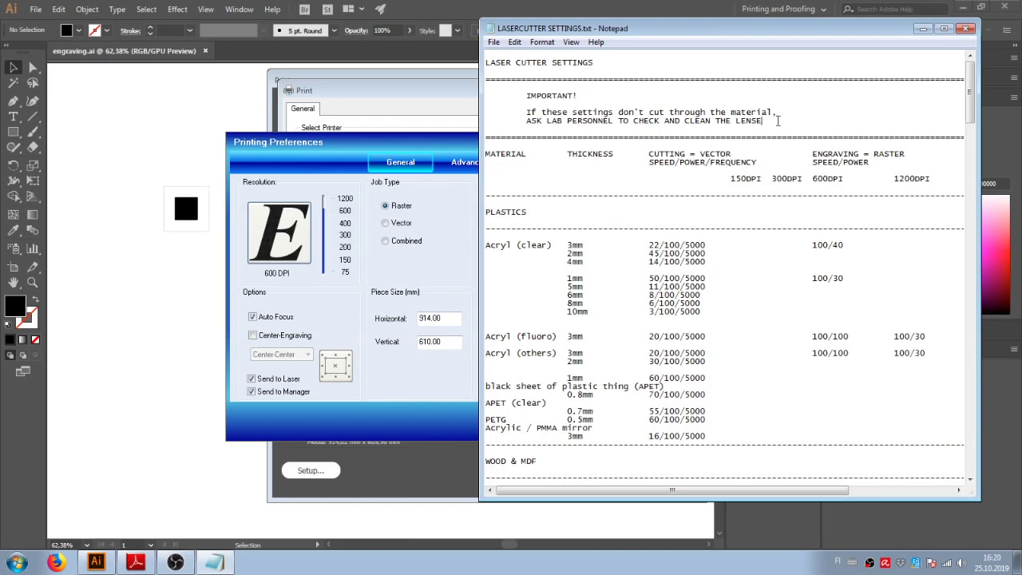
# Review the acrylic 3mm and 1mm rows and the 100/40 and 90/50 engraving values
pyautogui.click(723, 244)
pyautogui.scroll(-2, 722, 241)
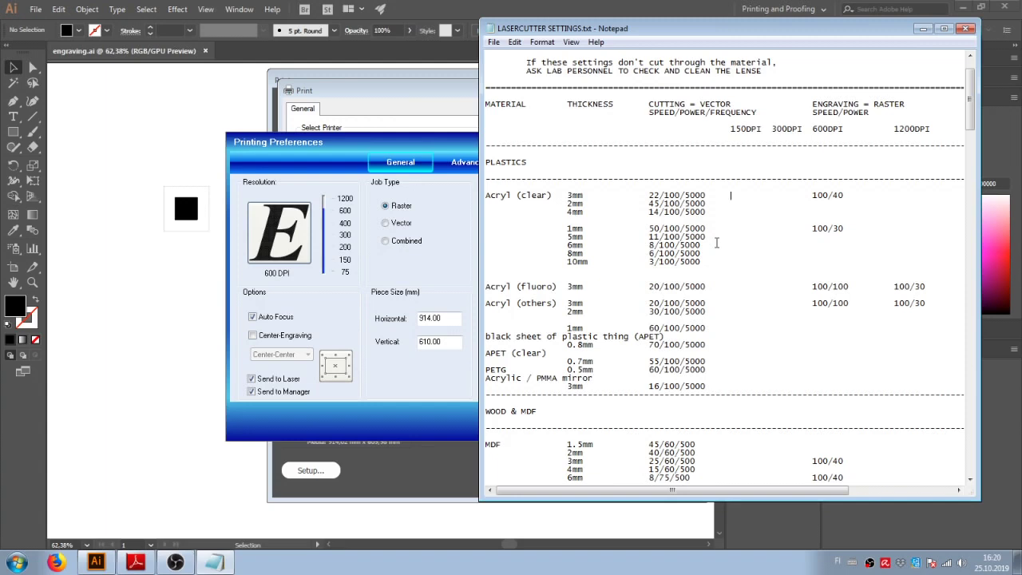
pyautogui.click(718, 229)
pyautogui.click(813, 195)
pyautogui.scroll(-2, 805, 230)
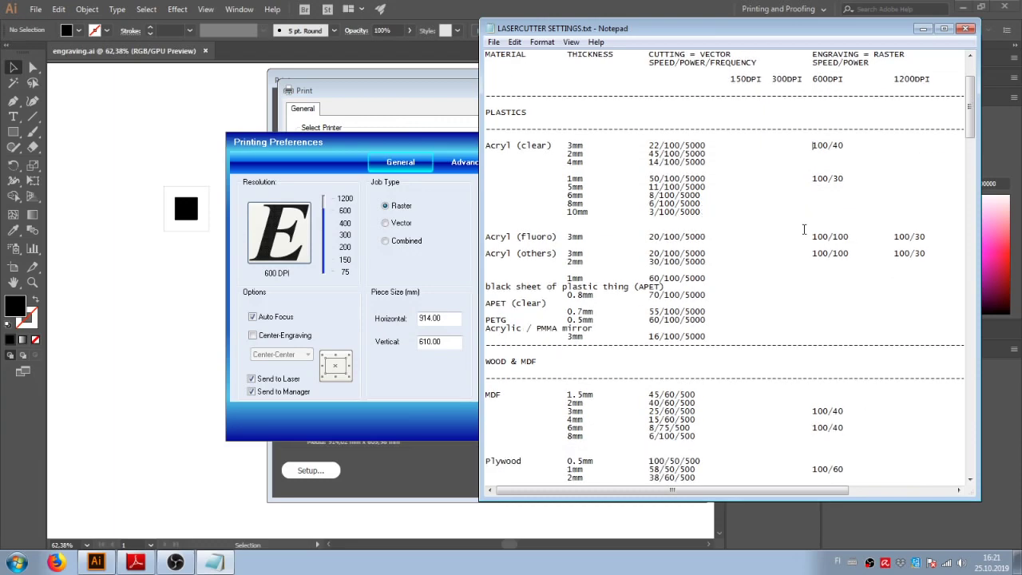
pyautogui.scroll(-7, 805, 230)
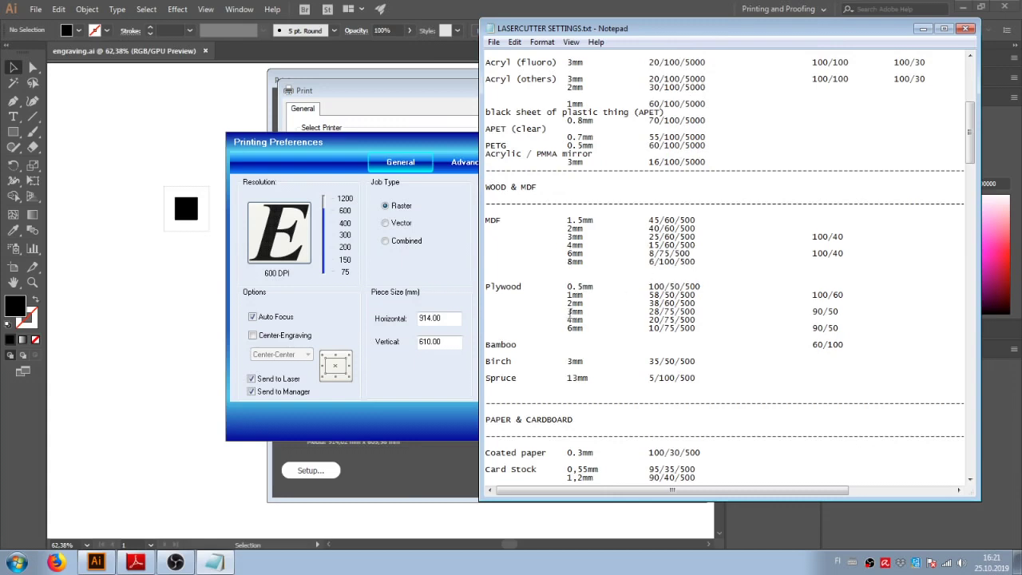
pyautogui.click(811, 311)
pyautogui.click(847, 310)
# Lower the raster speed to 90% at 50% power and apply the Epilog preferences
pyautogui.click(432, 148)
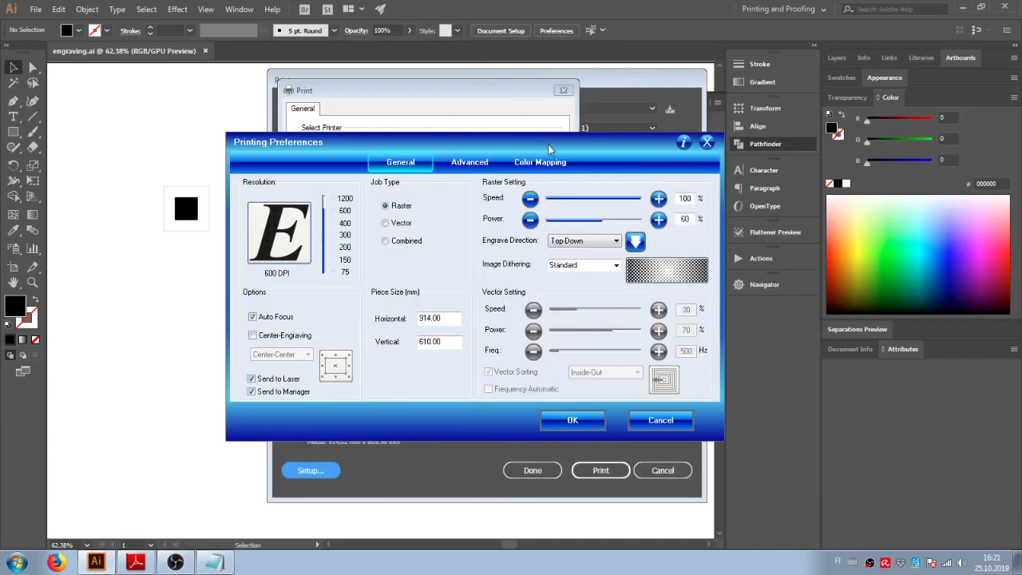
pyautogui.moveTo(644, 198); pyautogui.dragTo(596, 228)
pyautogui.click(574, 421)
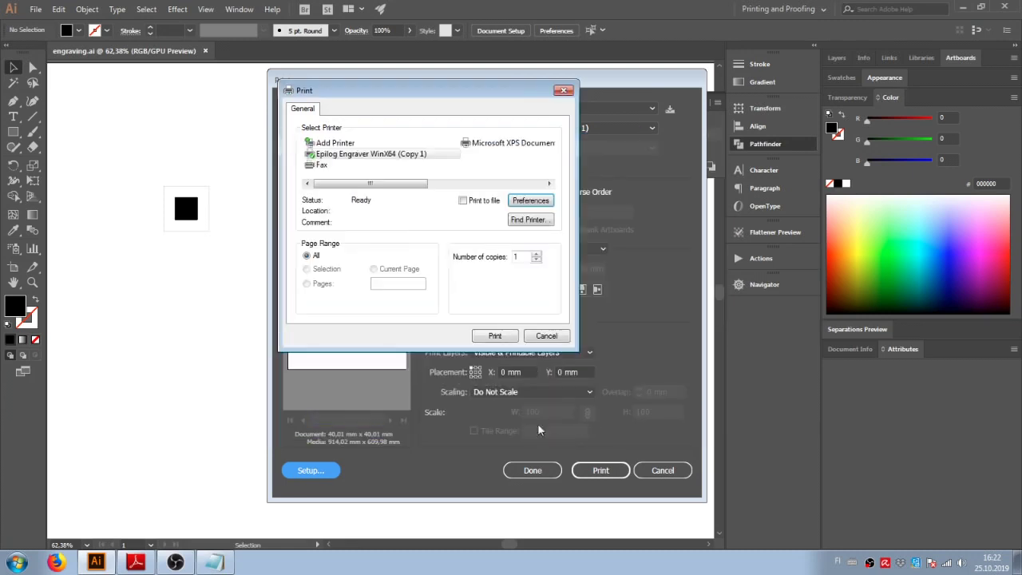
# Confirm the Epilog Engraver printer and send the engraving job to the laser
pyautogui.click(490, 338)
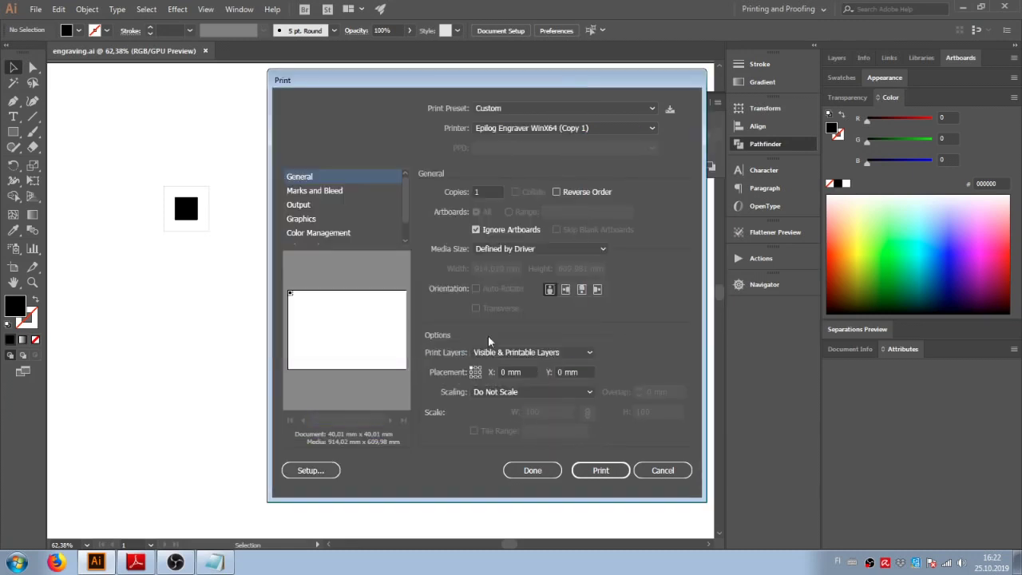
pyautogui.click(602, 471)
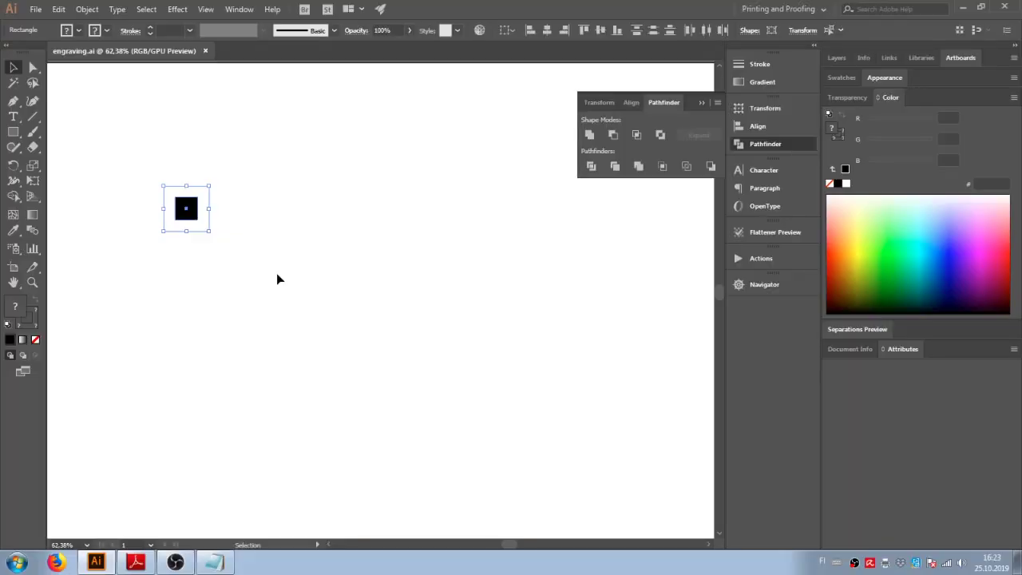
pyautogui.press('a')
pyautogui.press('v')
# Save the artwork under the new name cutting.ai
pyautogui.click(36, 9)
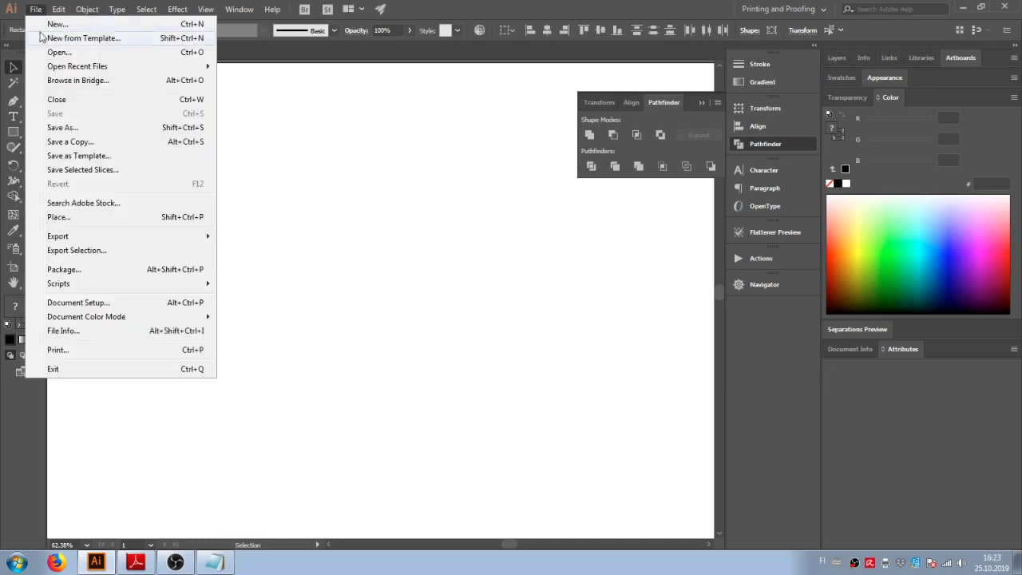
pyautogui.click(80, 135)
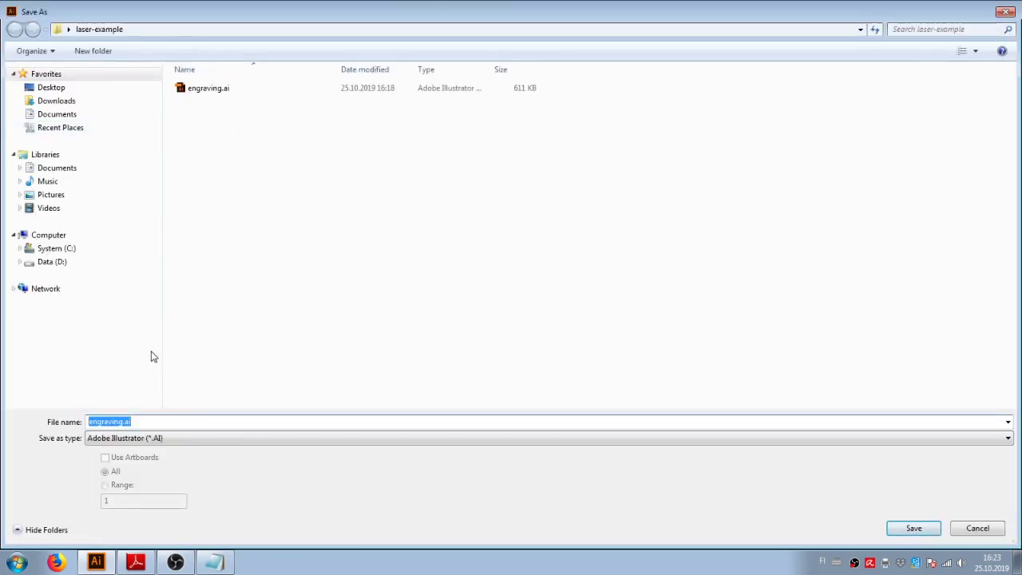
pyautogui.press('End')
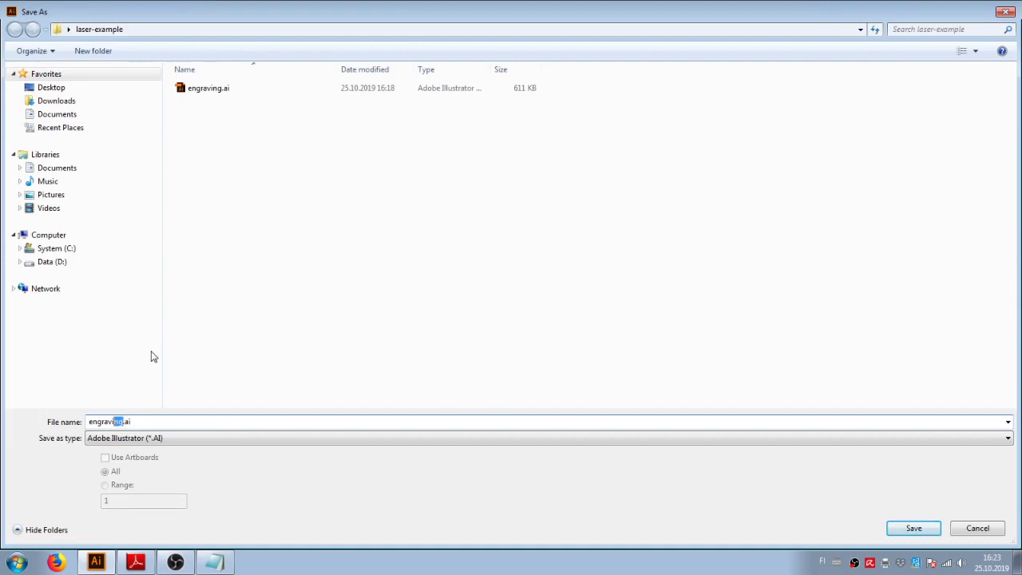
pyautogui.hotkey('shift', 'Left')
pyautogui.hotkey('shift', 'Left')
pyautogui.hotkey('shift', 'Left')
pyautogui.hotkey('shift', 'Left')
pyautogui.hotkey('shift', 'Left')
pyautogui.hotkey('shift', 'Left')
pyautogui.write('cutting')
pyautogui.press('Return')
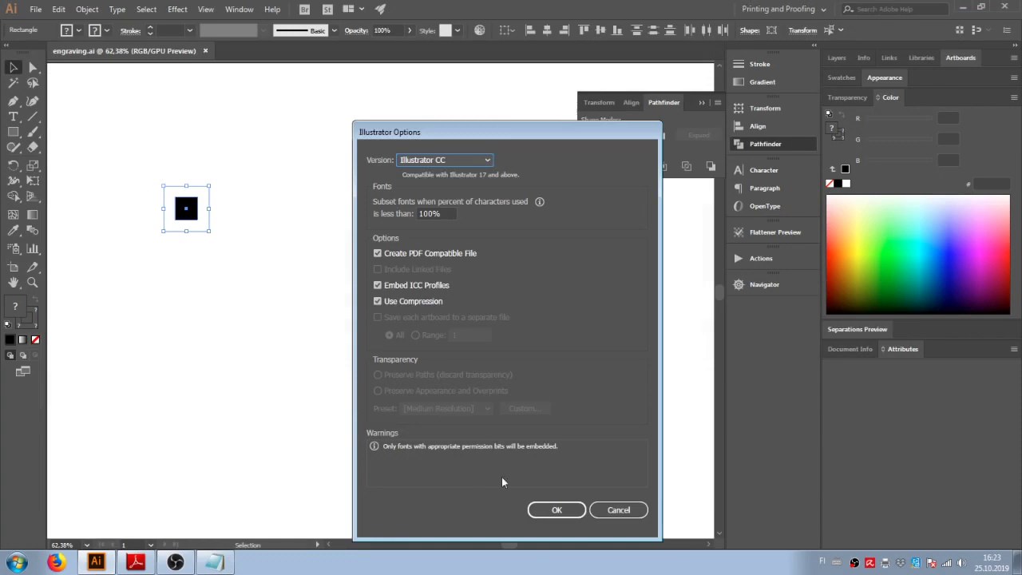
# Accept the save options and set the cutting.ai Epilog print job to Vector
pyautogui.click(569, 515)
pyautogui.click(139, 166)
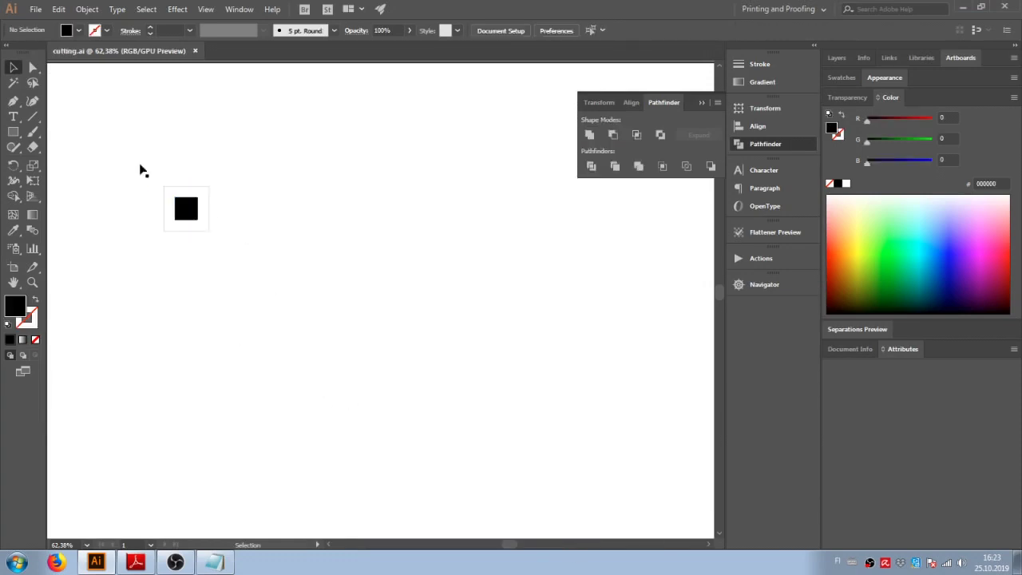
pyautogui.click(35, 8)
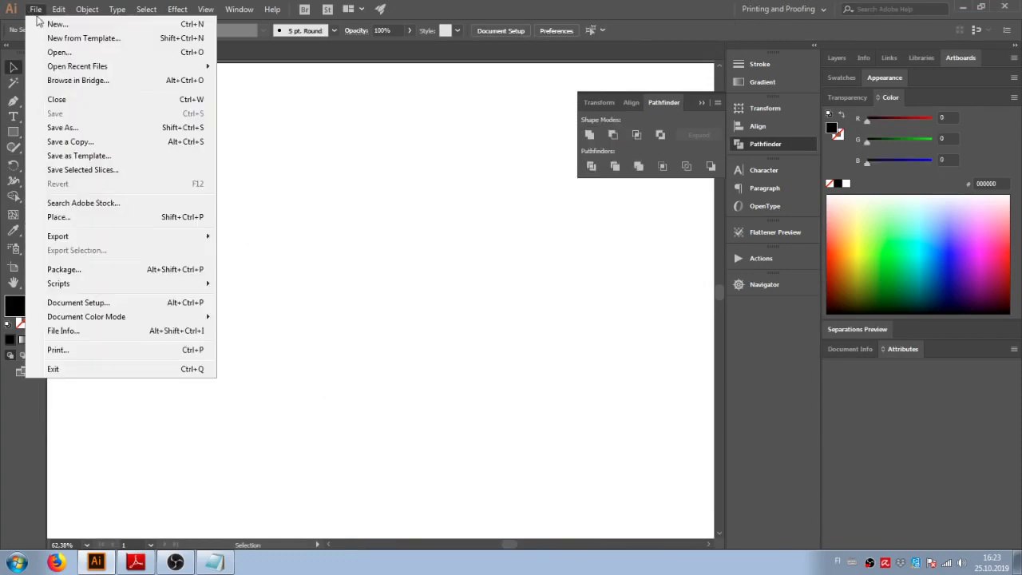
pyautogui.click(81, 351)
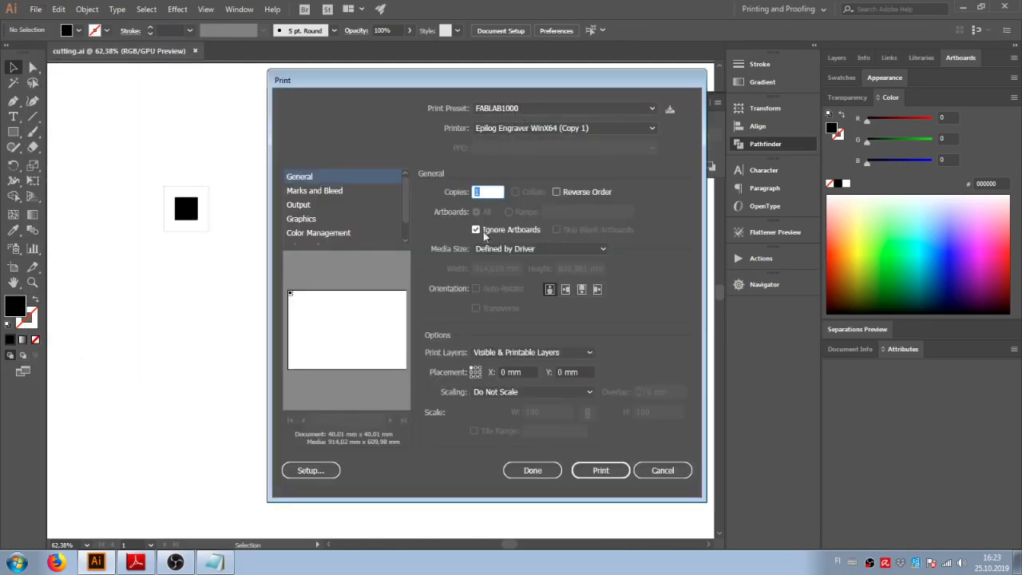
pyautogui.click(310, 471)
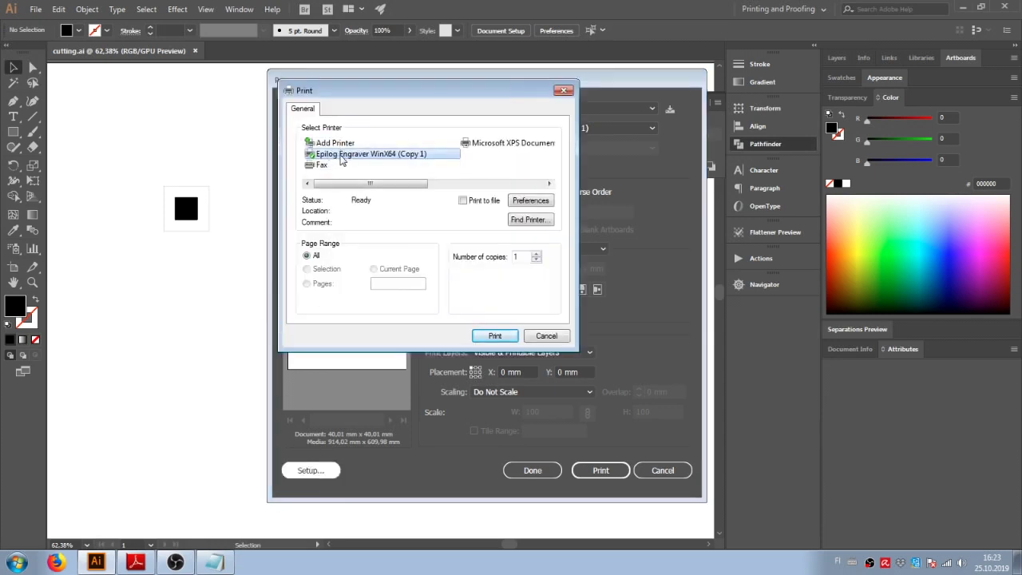
pyautogui.click(523, 201)
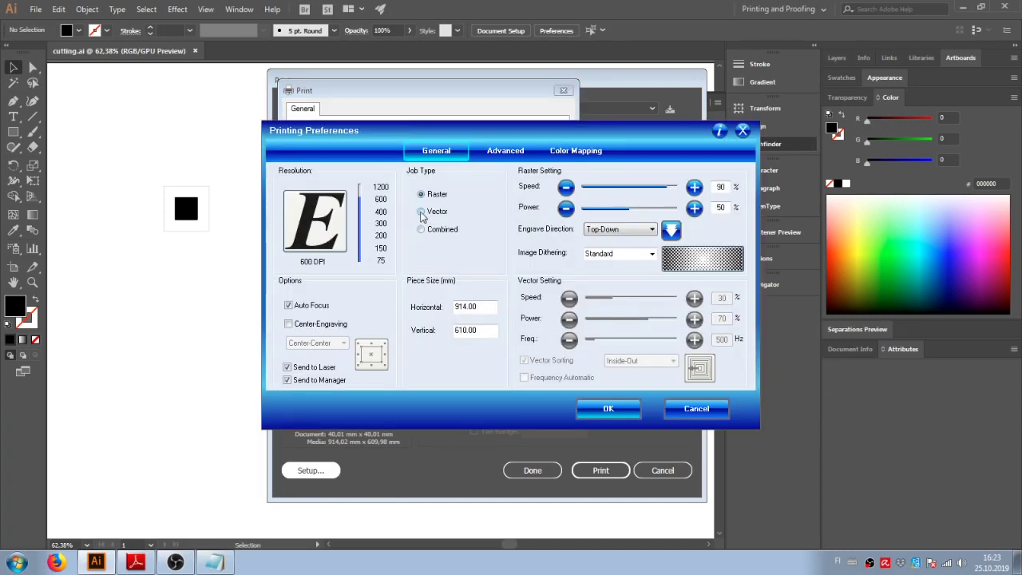
pyautogui.click(421, 212)
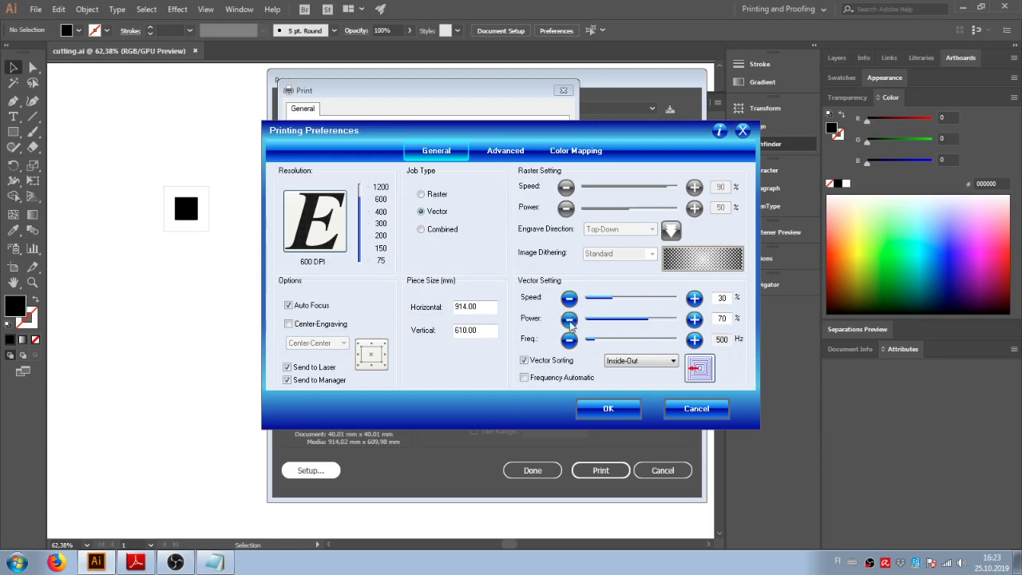
# Using the notes, set vector speed 20, power 75 at 500 Hz and print cutting.ai
pyautogui.click(215, 564)
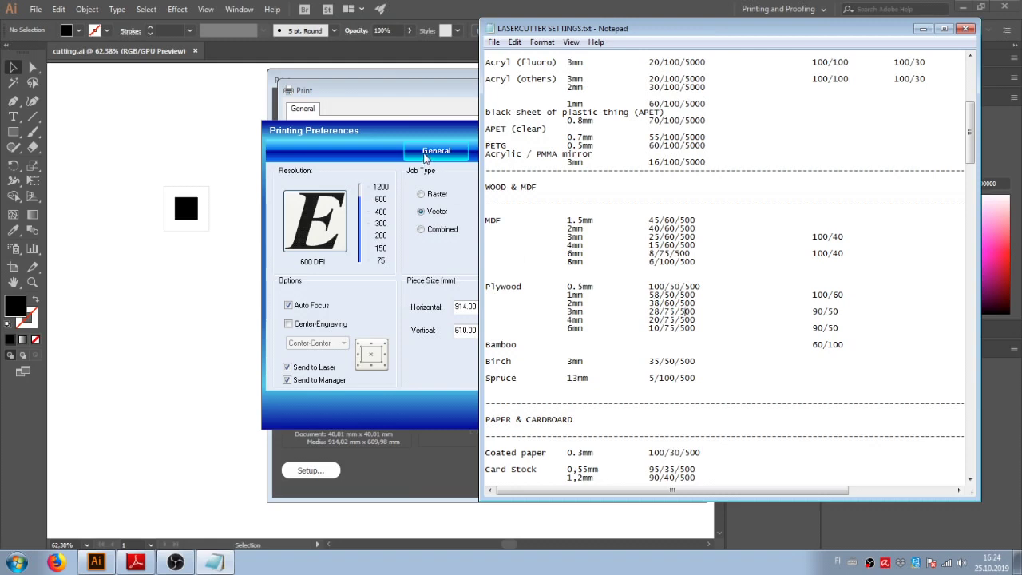
pyautogui.click(435, 136)
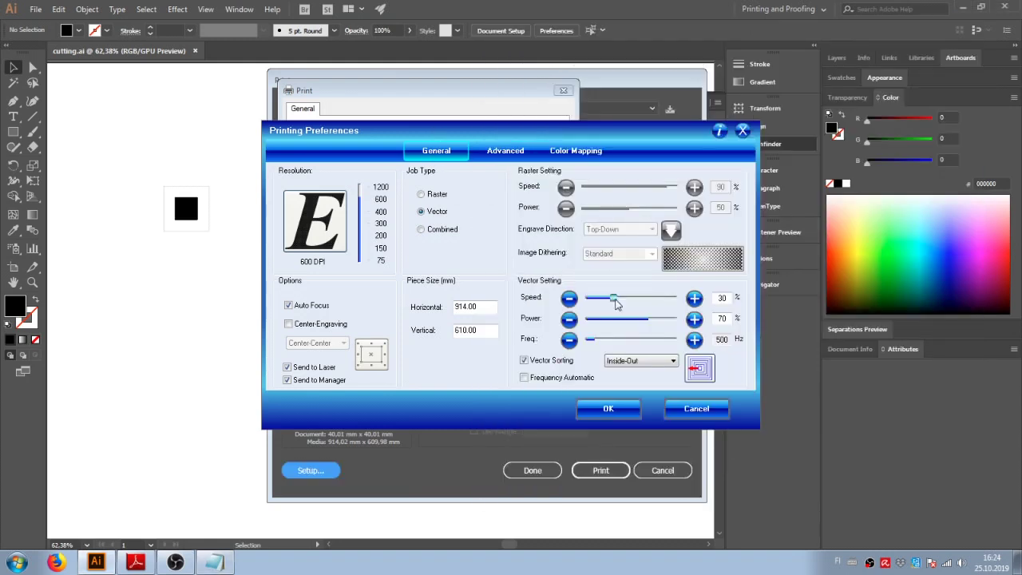
pyautogui.moveTo(613, 299); pyautogui.dragTo(652, 317)
pyautogui.click(592, 411)
pyautogui.click(492, 336)
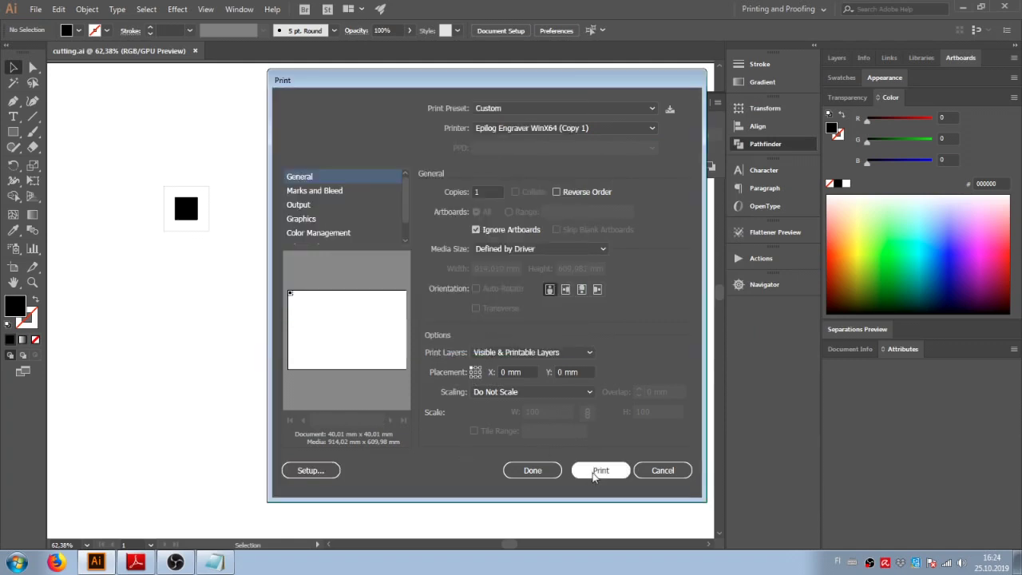
pyautogui.click(598, 470)
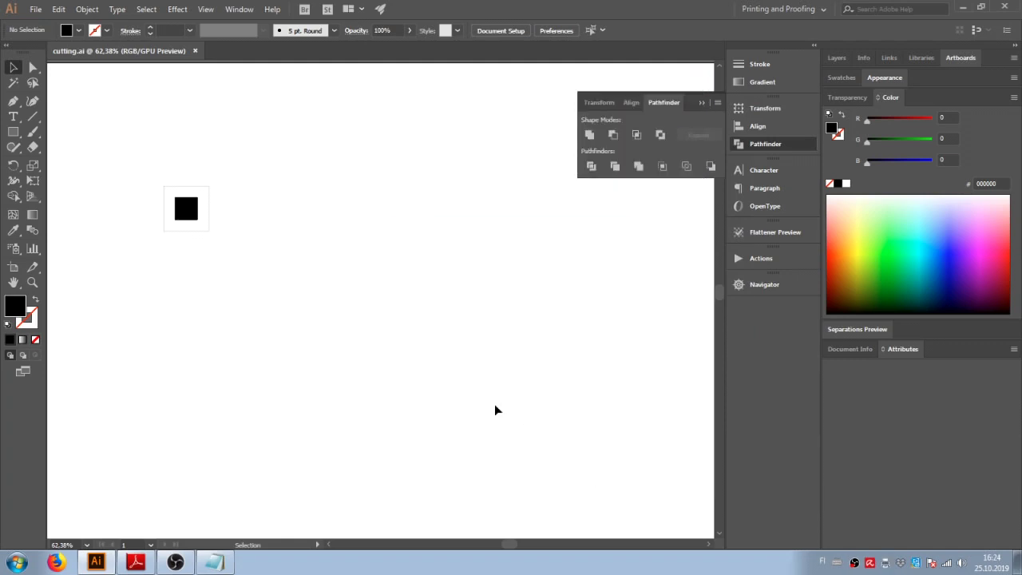